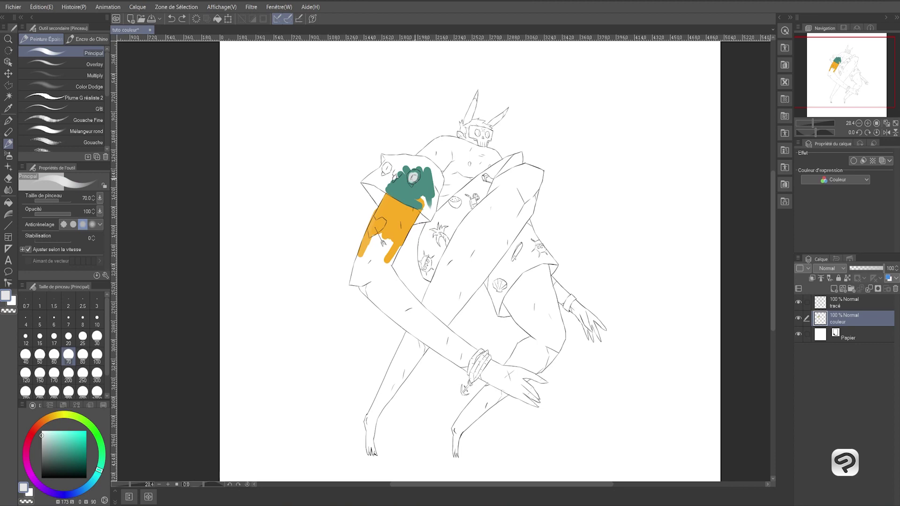
pyautogui.moveTo(411, 177); pyautogui.dragTo(414, 177)
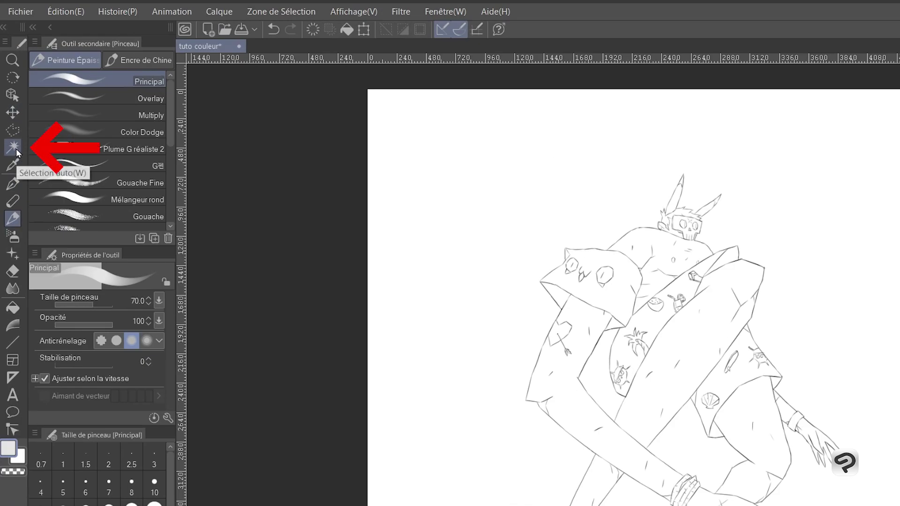
# Select the whole character by auto-selecting the blank background on the tracé layer and inverting the selection
pyautogui.click(14, 148)
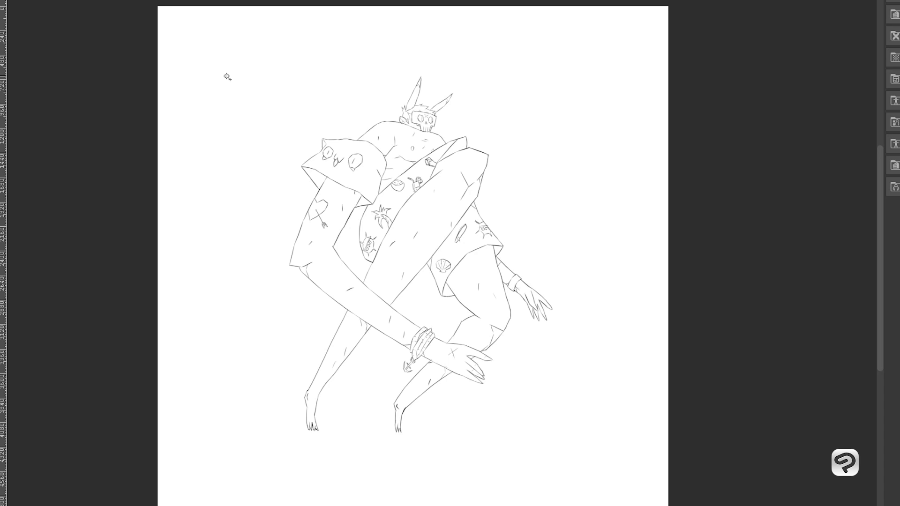
pyautogui.click(317, 13)
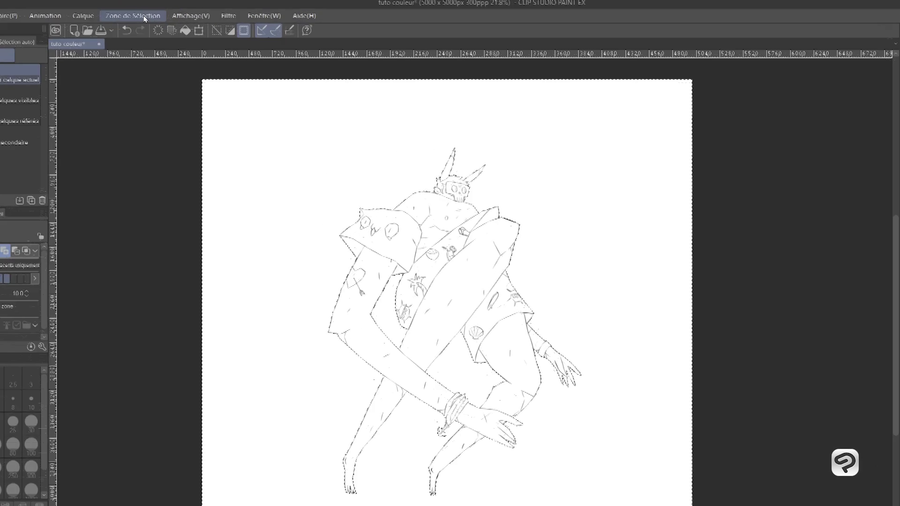
pyautogui.click(144, 19)
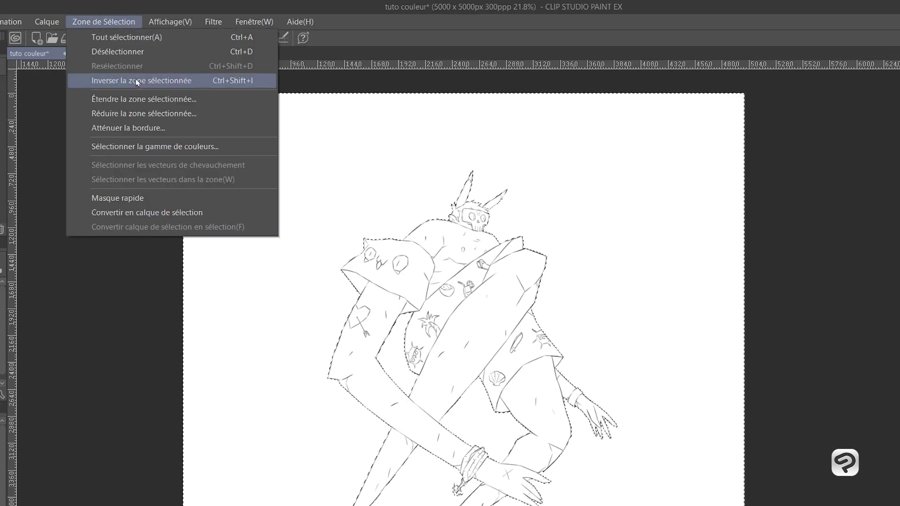
pyautogui.click(137, 81)
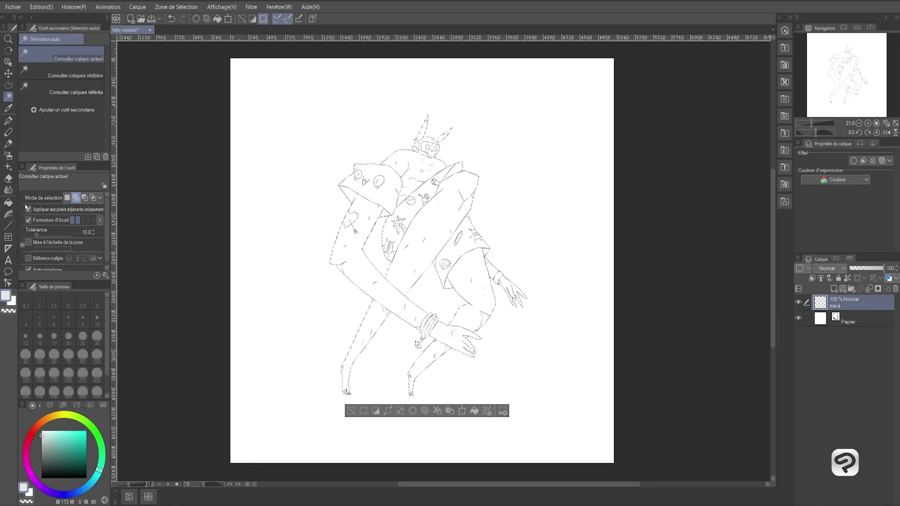
# Fill the selected silhouette with light turquoise on a new layer and place that layer below tracé
pyautogui.click(8, 203)
pyautogui.click(59, 437)
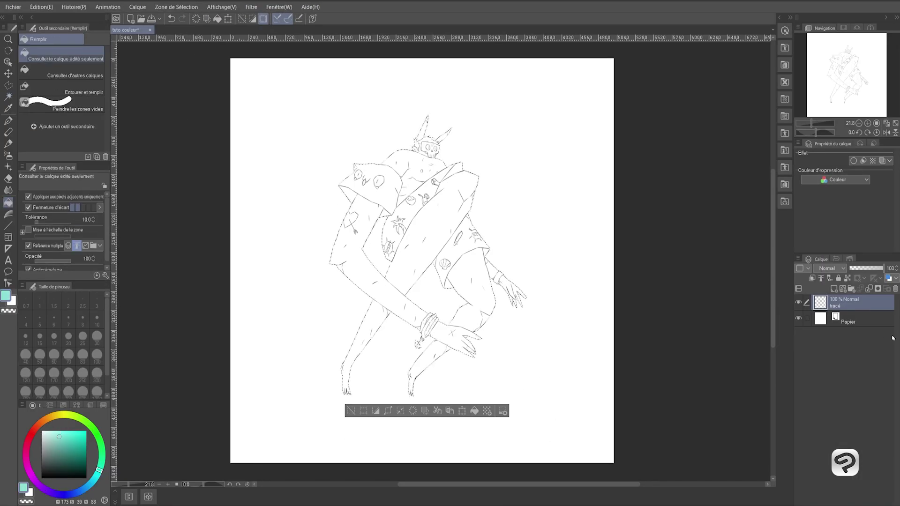
pyautogui.click(834, 289)
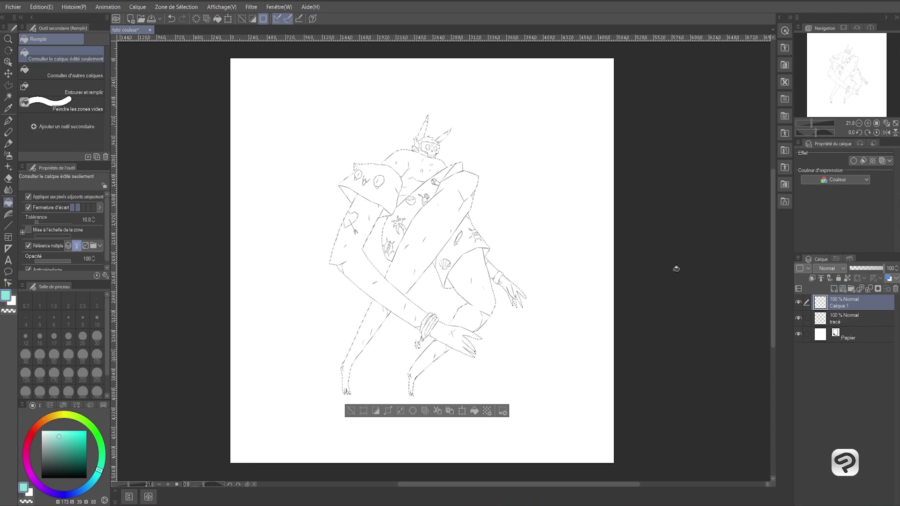
pyautogui.click(431, 240)
pyautogui.moveTo(806, 253); pyautogui.dragTo(808, 281)
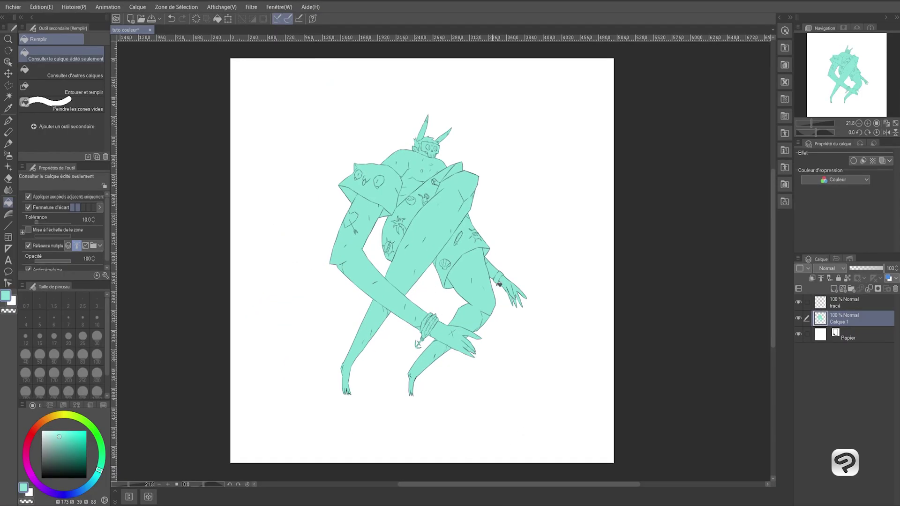
# Rename the turquoise silhouette layer to BASE
pyautogui.doubleClick(837, 321)
pyautogui.write('BASE')
pyautogui.press('Return')
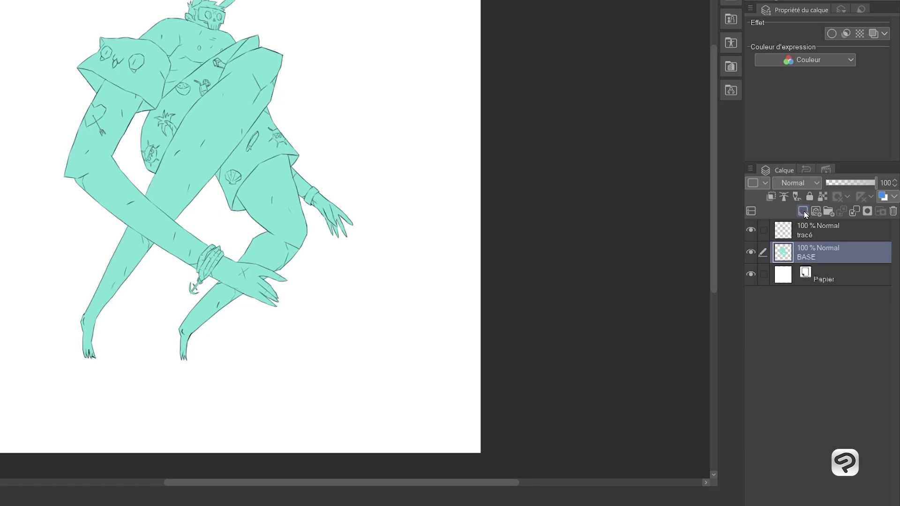
# Add a new layer directly above BASE and clip it to BASE
pyautogui.click(804, 212)
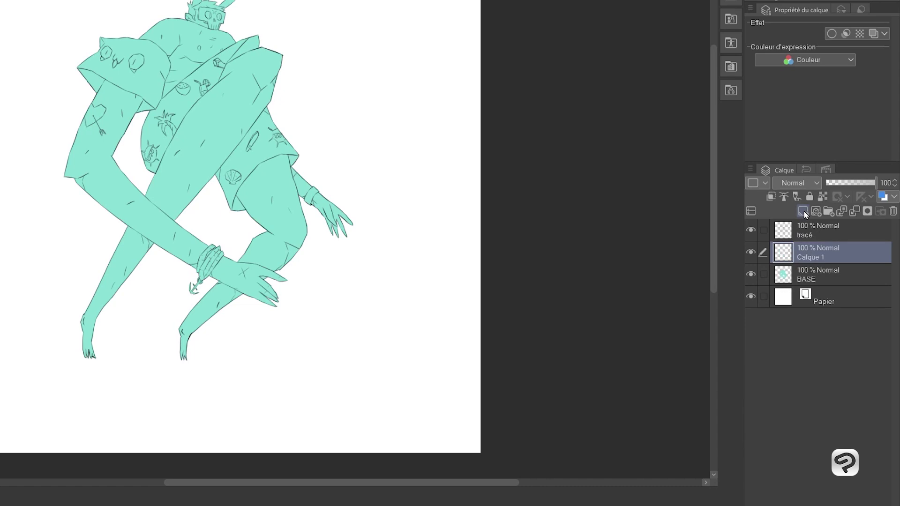
pyautogui.click(772, 196)
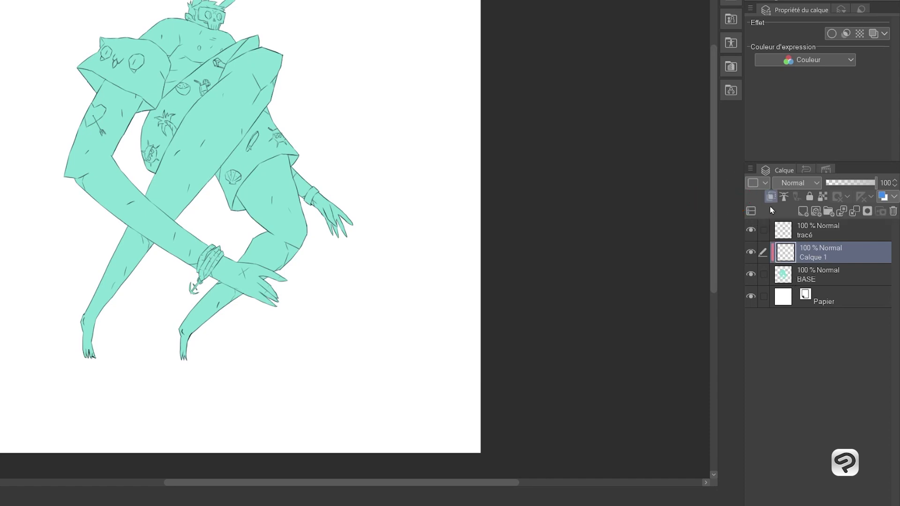
pyautogui.rightClick(787, 255)
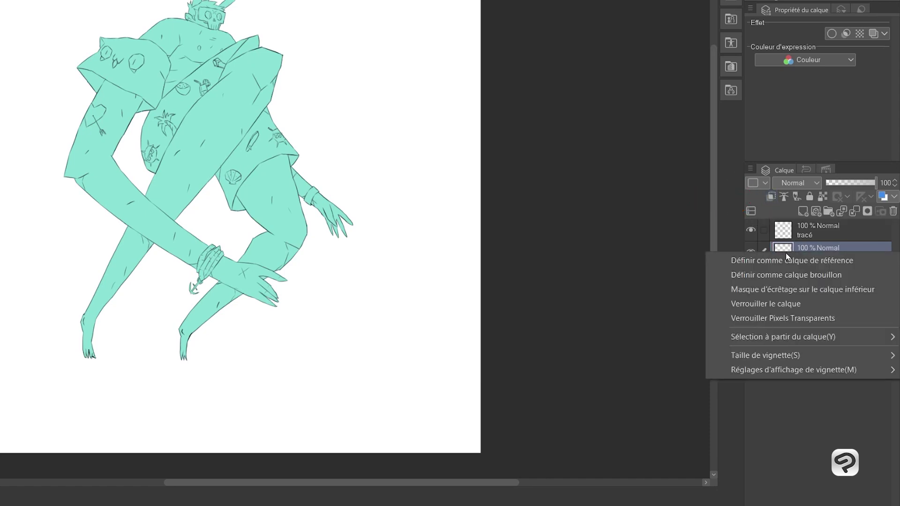
pyautogui.click(775, 290)
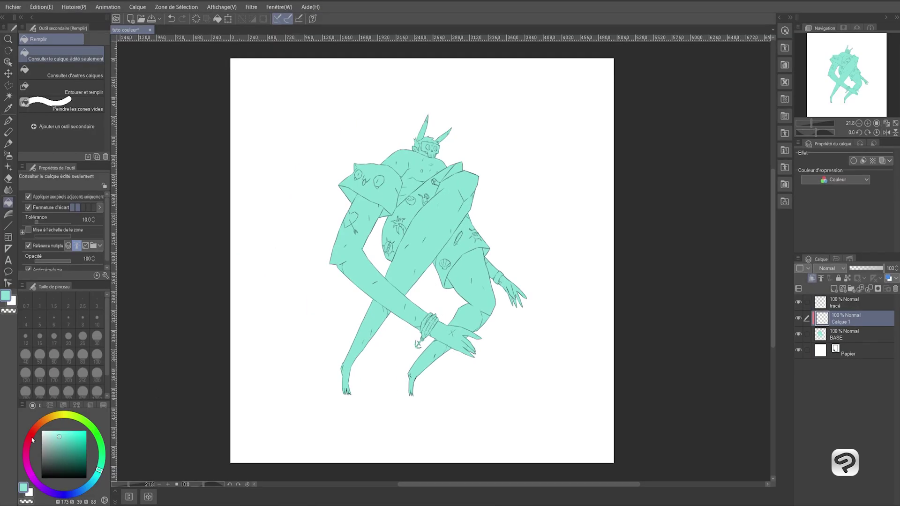
# Try dark red brush strokes across the raised thigh and forearm on the clipped layer, and undo them
pyautogui.click(36, 429)
pyautogui.moveTo(80, 449); pyautogui.dragTo(87, 456)
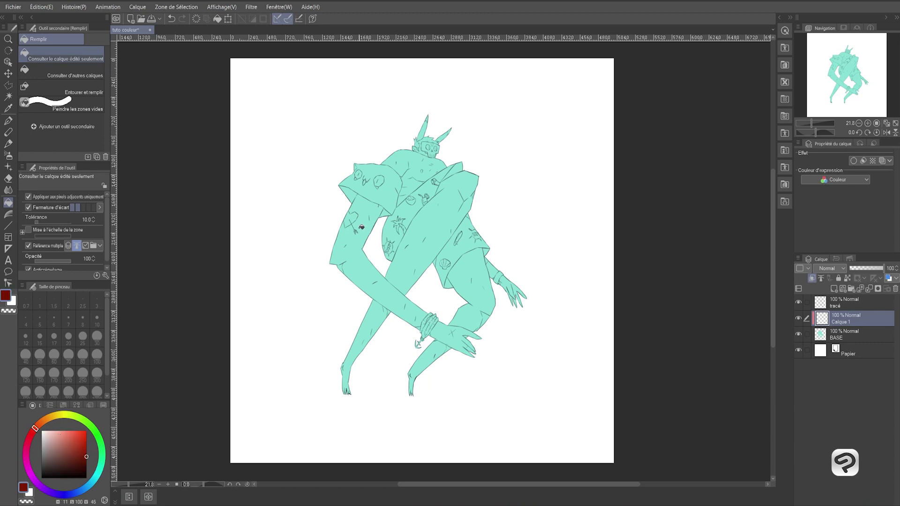
pyautogui.press('b')
pyautogui.moveTo(361, 287)
pyautogui.mouseDown()
pyautogui.moveTo(476, 177)
pyautogui.moveTo(370, 306)
pyautogui.moveTo(473, 192)
pyautogui.moveTo(369, 295)
pyautogui.moveTo(445, 209)
pyautogui.mouseUp()
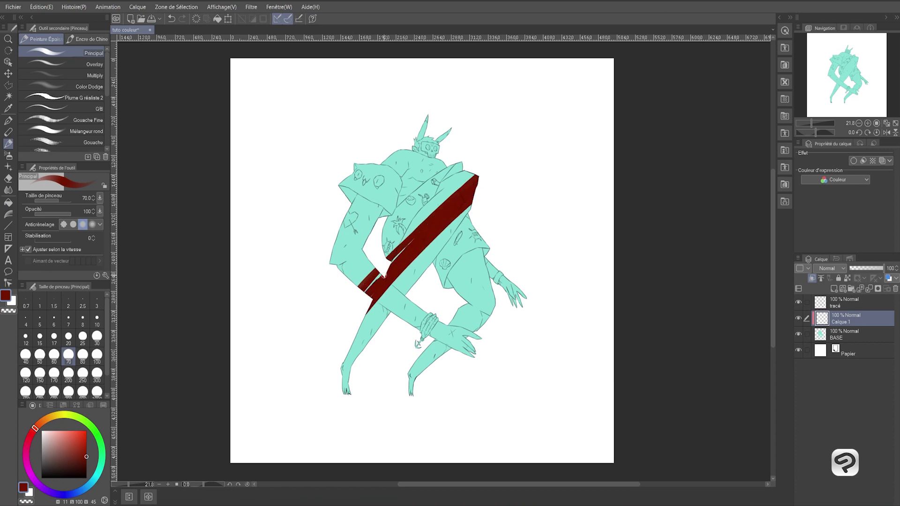
pyautogui.moveTo(389, 258); pyautogui.dragTo(474, 177)
pyautogui.moveTo(361, 284)
pyautogui.mouseDown()
pyautogui.moveTo(485, 160)
pyautogui.moveTo(385, 274)
pyautogui.moveTo(460, 180)
pyautogui.mouseUp()
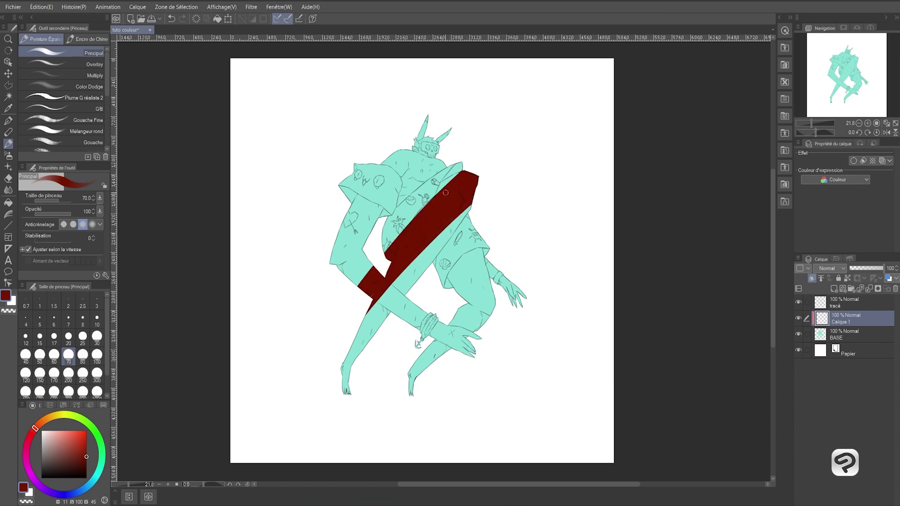
pyautogui.hotkey('ctrl', 'z')
# Paint the character's upper arm light pink with the brush on the clipped layer
pyautogui.moveTo(60, 446); pyautogui.dragTo(58, 430)
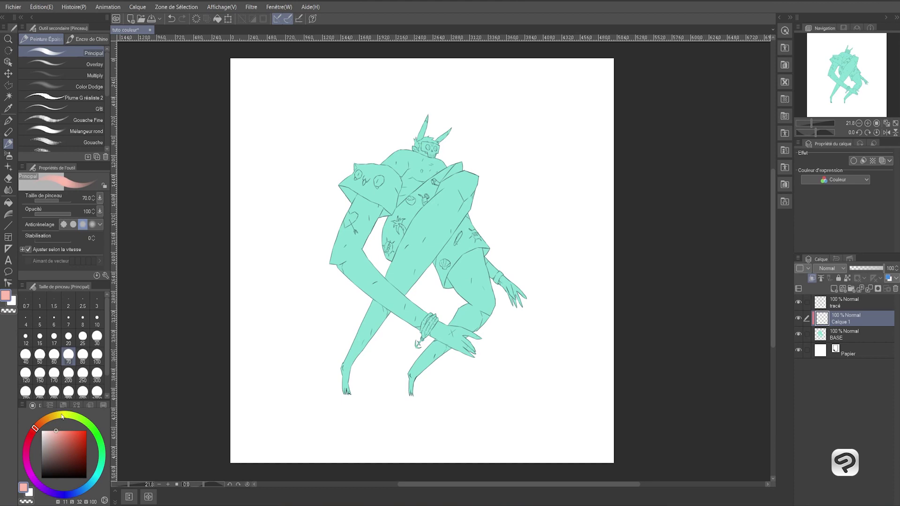
pyautogui.moveTo(433, 248)
pyautogui.mouseDown()
pyautogui.moveTo(446, 248)
pyautogui.moveTo(425, 247)
pyautogui.mouseUp()
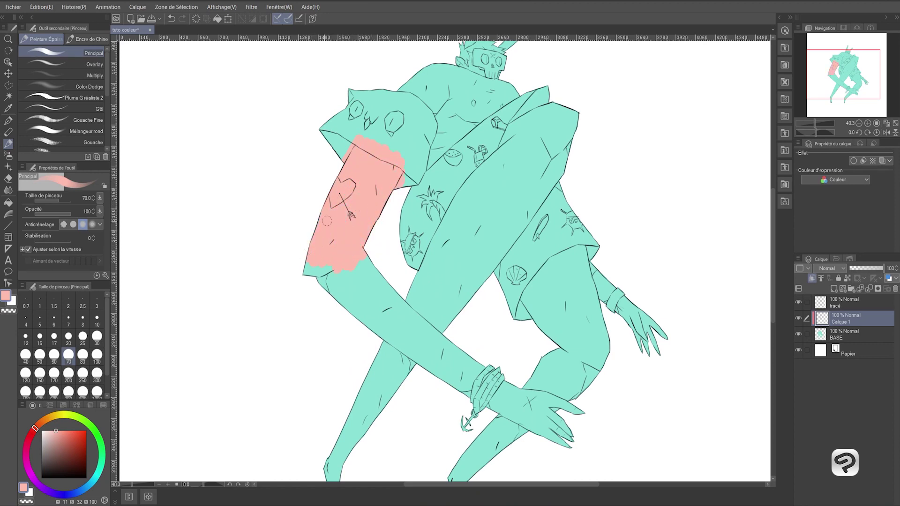
pyautogui.moveTo(322, 225); pyautogui.dragTo(313, 195)
# Lasso the bent forearm and hand, fill the area with light pink, and clear the selection
pyautogui.press('m')
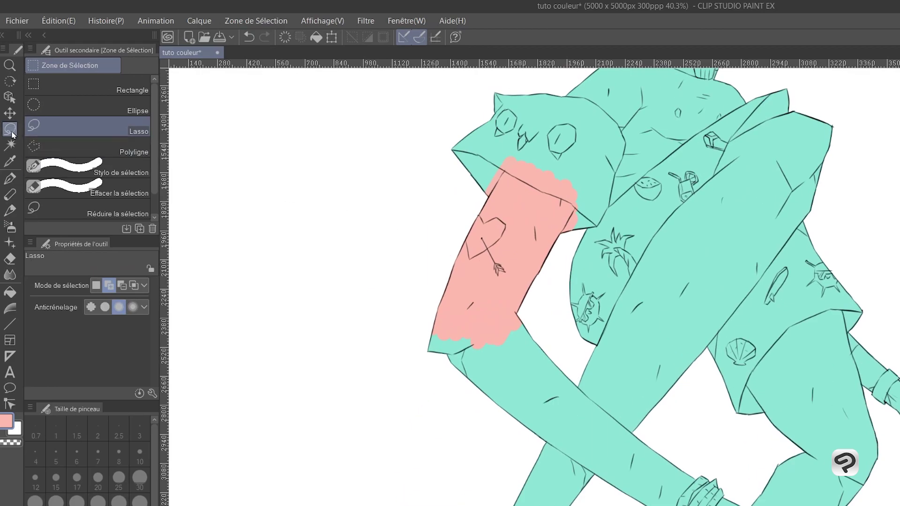
pyautogui.moveTo(384, 383); pyautogui.dragTo(449, 277)
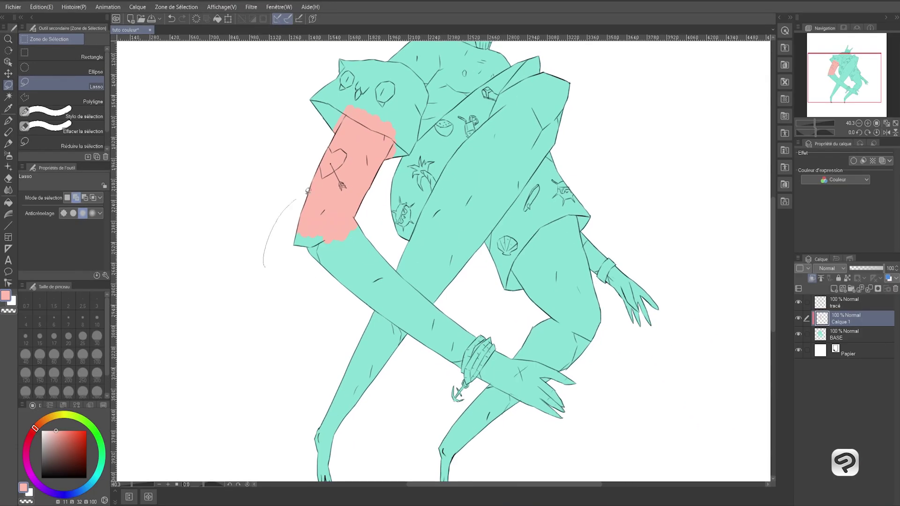
pyautogui.moveTo(308, 191)
pyautogui.mouseDown()
pyautogui.moveTo(530, 344)
pyautogui.moveTo(498, 425)
pyautogui.moveTo(268, 279)
pyautogui.moveTo(265, 230)
pyautogui.mouseUp()
pyautogui.click(478, 455)
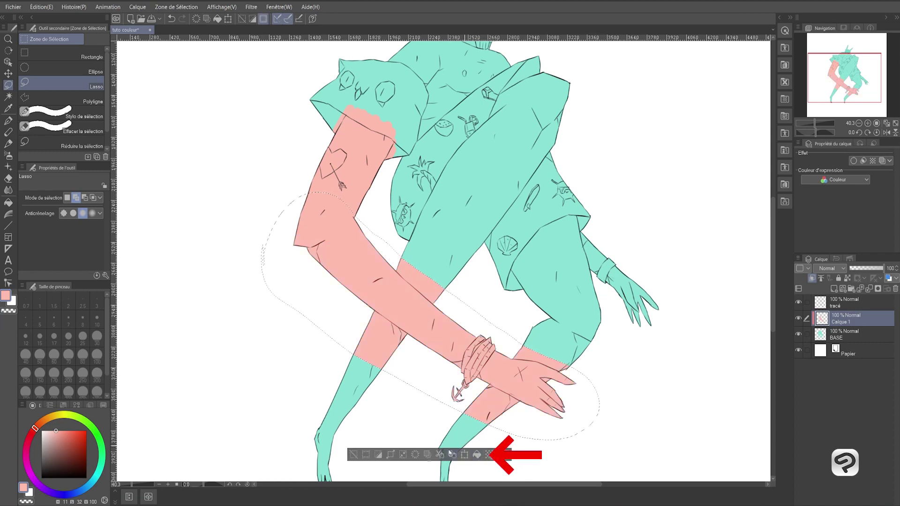
pyautogui.click(355, 456)
# Lasso the remaining skin areas and fill them with the same light pink
pyautogui.moveTo(498, 309)
pyautogui.mouseDown()
pyautogui.moveTo(500, 263)
pyautogui.moveTo(608, 382)
pyautogui.moveTo(436, 474)
pyautogui.moveTo(497, 281)
pyautogui.moveTo(498, 307)
pyautogui.mouseUp()
pyautogui.click(551, 473)
pyautogui.click(430, 474)
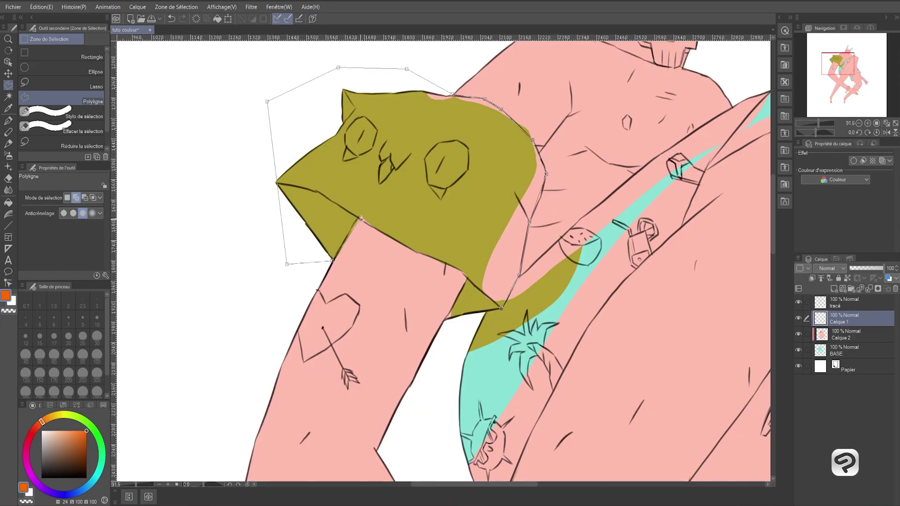
# Clip the buoy's colour layer to the layer below, and fill the lassoed hair with dark blue on its own clipped layer
pyautogui.click(812, 279)
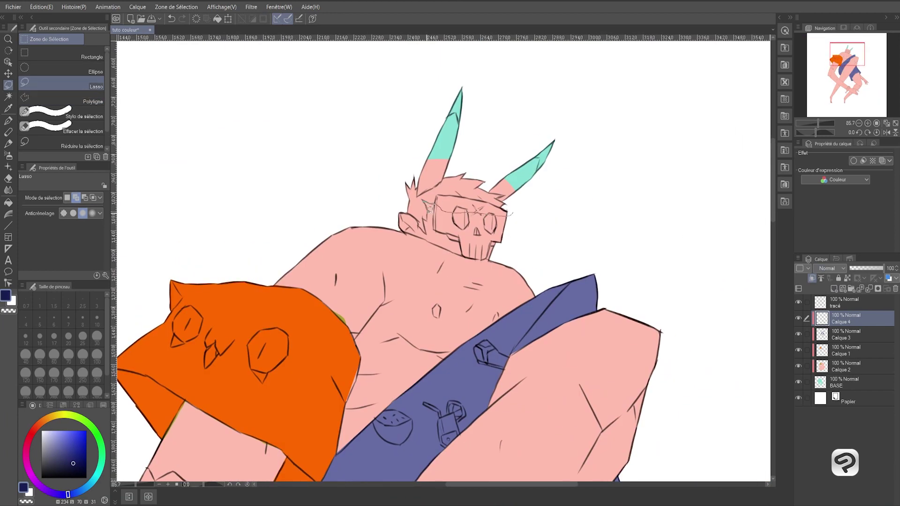
pyautogui.click(490, 244)
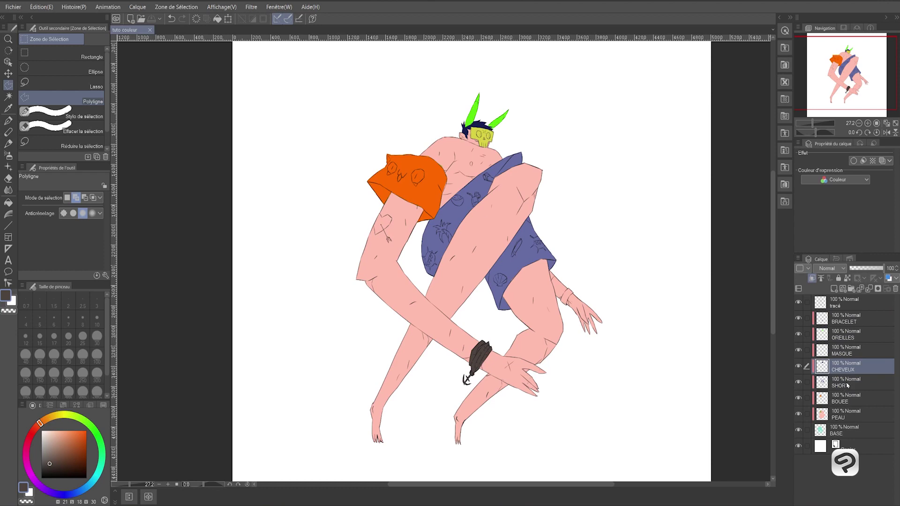
# Open the Hue/Saturation/Luminosity correction for the SHORT layer and set its hue to -17
pyautogui.click(833, 386)
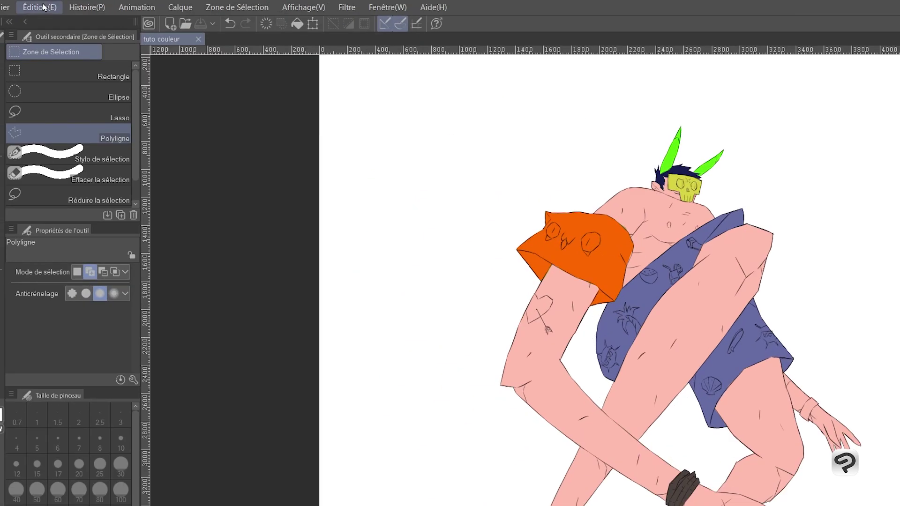
pyautogui.click(41, 6)
pyautogui.moveTo(119, 302)
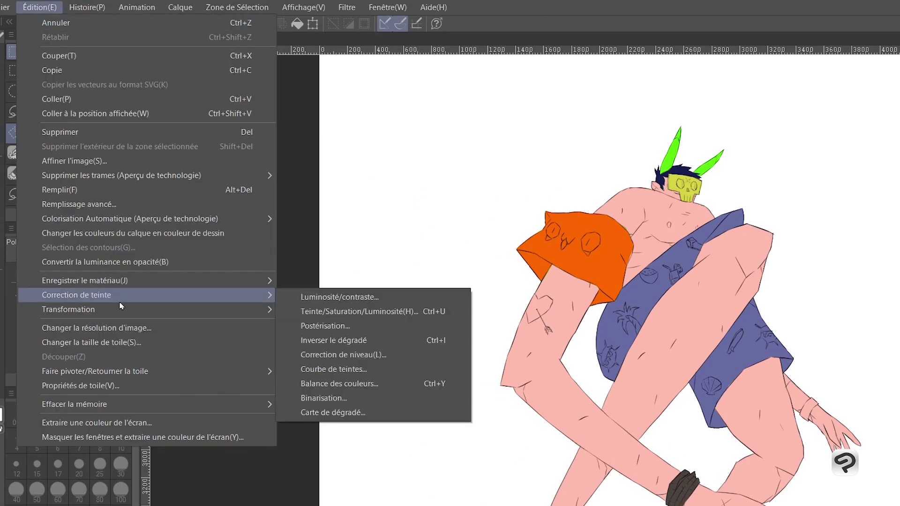
pyautogui.click(365, 308)
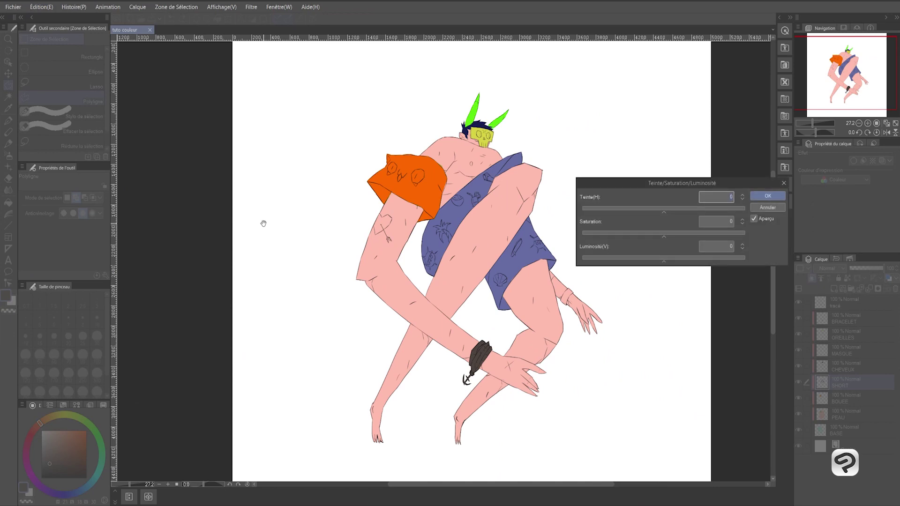
pyautogui.moveTo(664, 208); pyautogui.dragTo(608, 207)
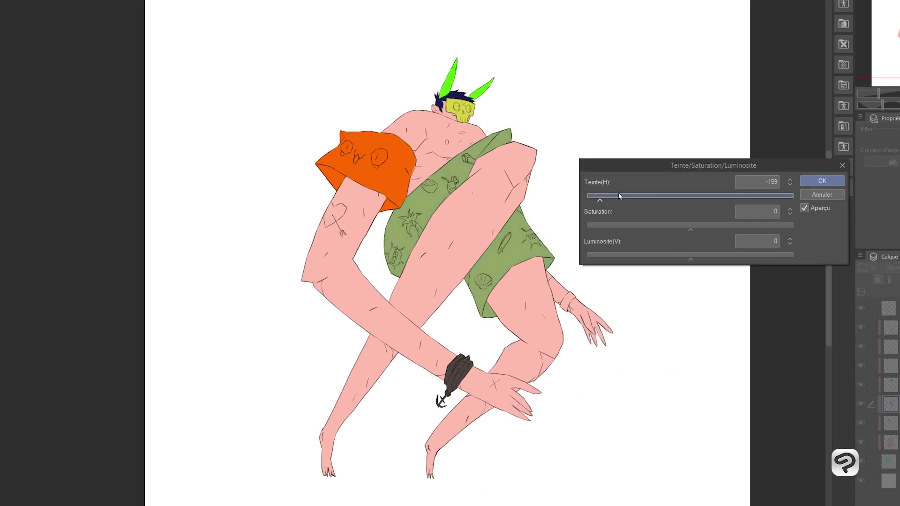
pyautogui.moveTo(719, 207); pyautogui.dragTo(783, 201)
pyautogui.moveTo(702, 200); pyautogui.dragTo(682, 202)
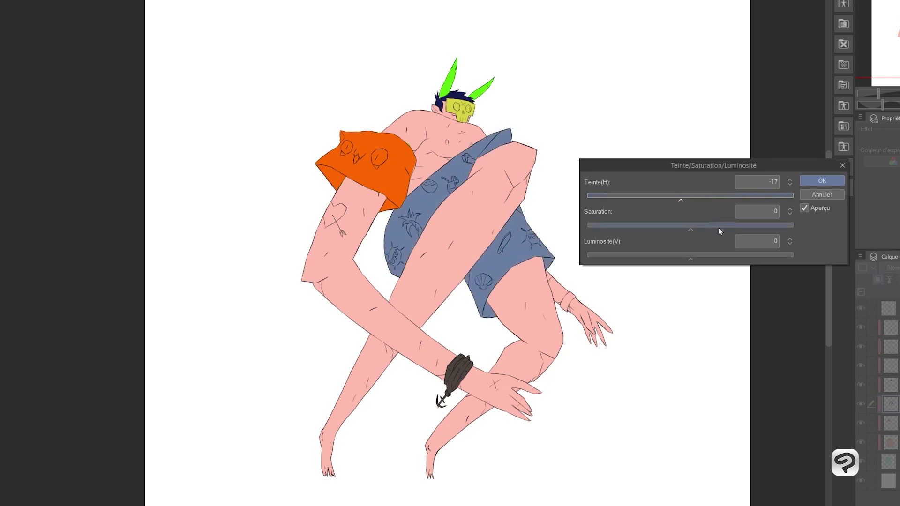
# Set the shorts' saturation to -14 and lower their luminosity in the tone correction
pyautogui.moveTo(730, 231); pyautogui.dragTo(733, 229)
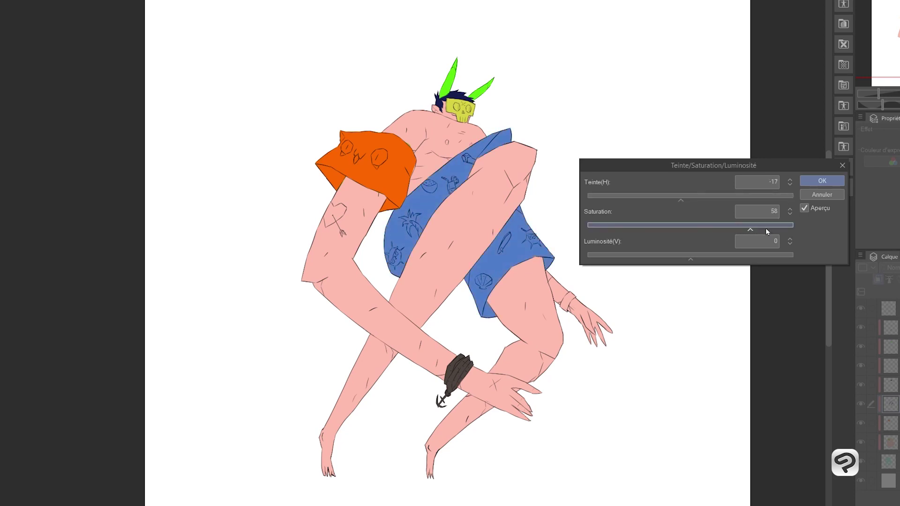
pyautogui.moveTo(794, 230); pyautogui.dragTo(574, 232)
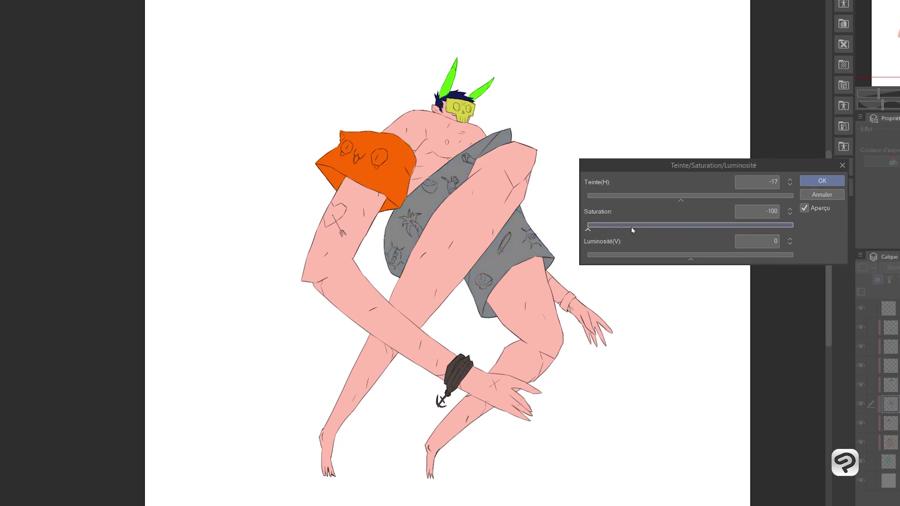
pyautogui.click(677, 228)
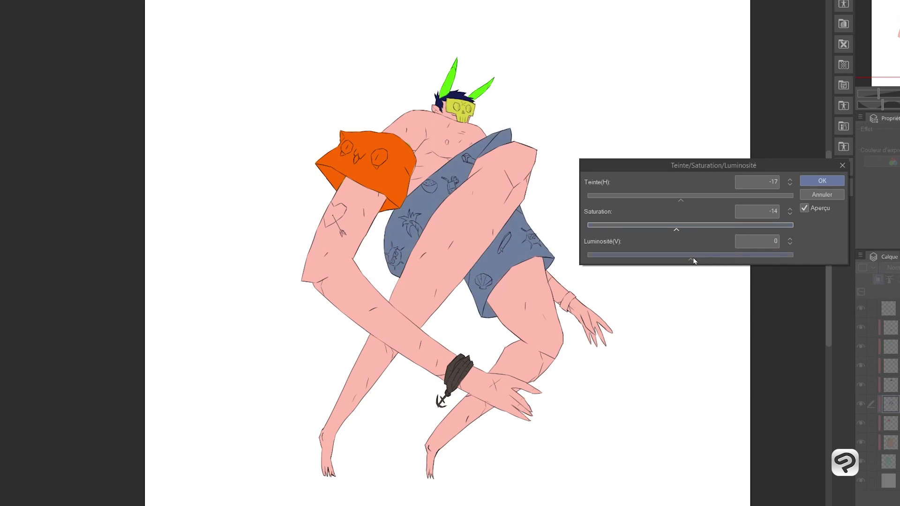
pyautogui.moveTo(716, 260); pyautogui.dragTo(615, 256)
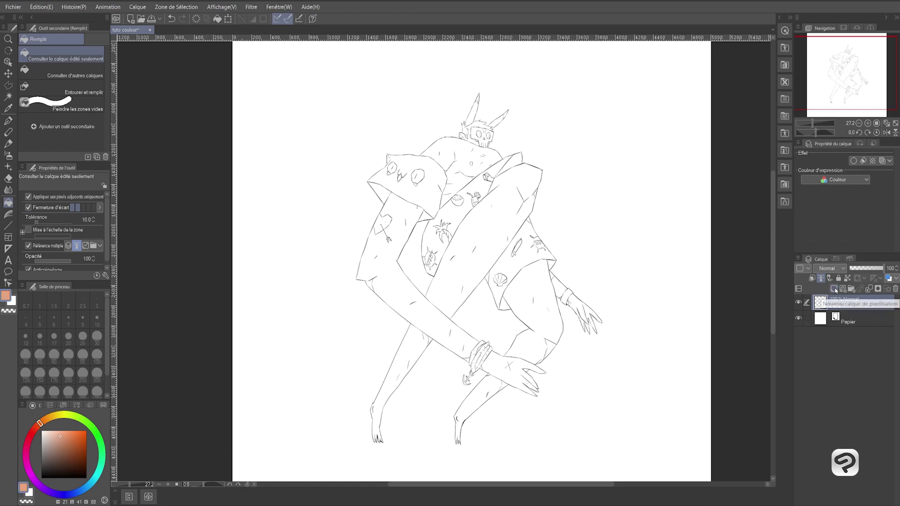
# Add a new layer above the tracé reference layer and fill the raised thigh with a light orange-brown skin tone
pyautogui.click(835, 289)
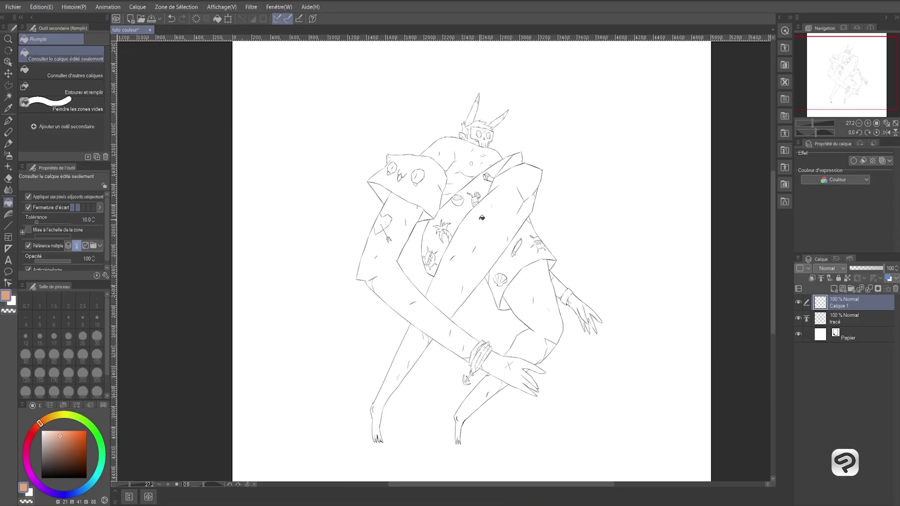
pyautogui.click(482, 218)
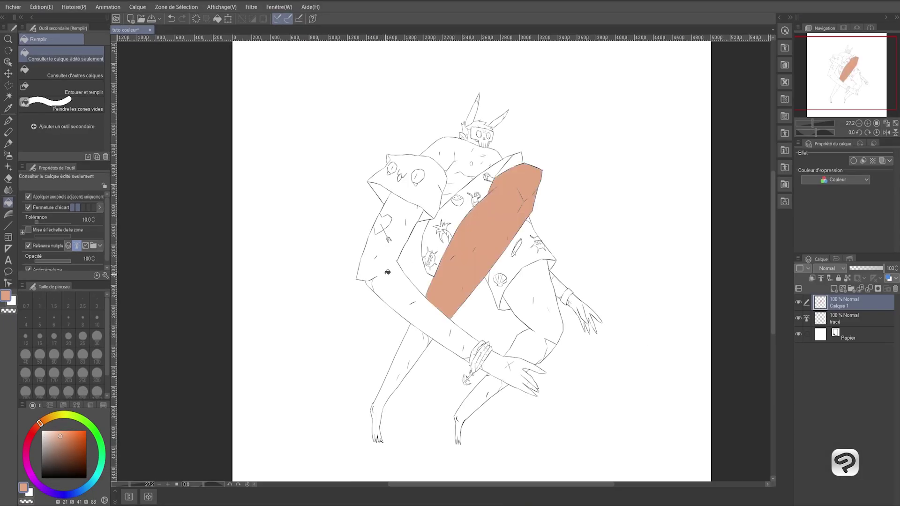
# Fill the bent arm and the remaining leg sections with the same light orange-brown skin tone
pyautogui.click(401, 278)
pyautogui.click(388, 221)
pyautogui.click(401, 375)
pyautogui.click(507, 383)
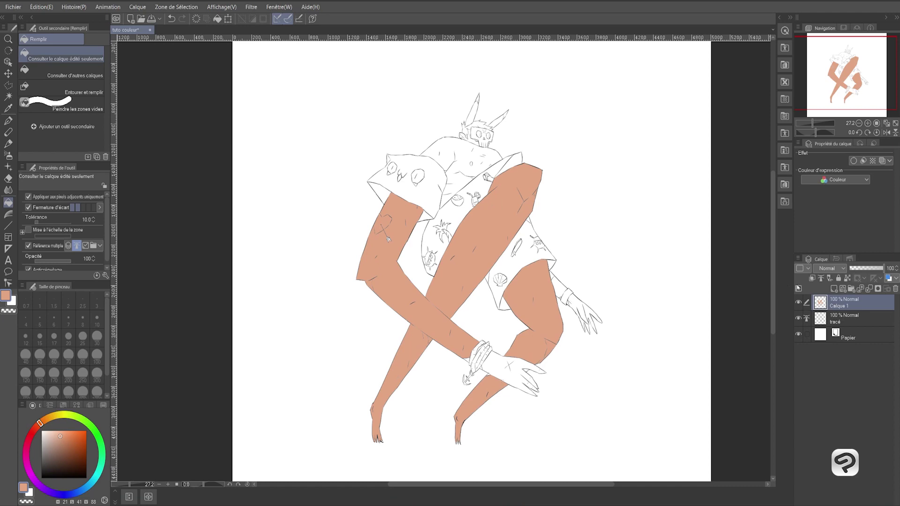
# Isolate the skin fills by hiding the tracé line art, shift their hue by 63, and show the line art again
pyautogui.click(798, 303)
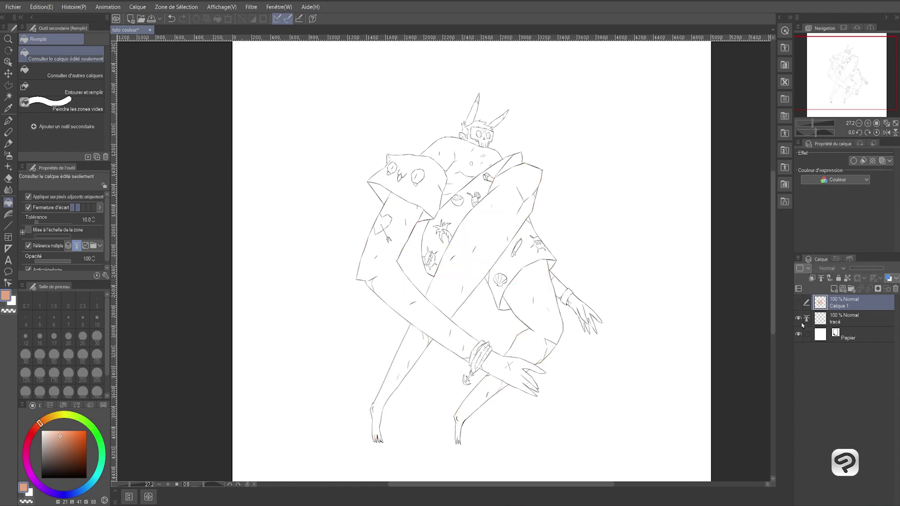
pyautogui.click(799, 319)
pyautogui.click(798, 303)
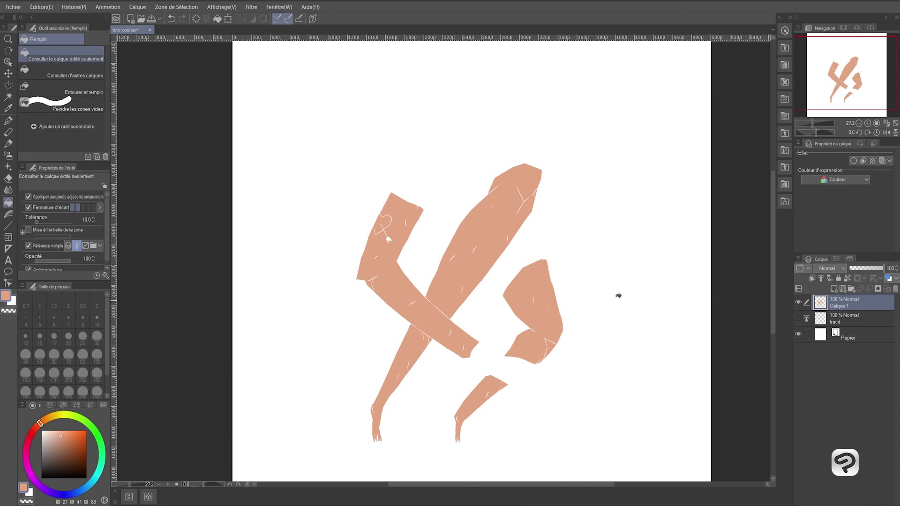
pyautogui.hotkey('ctrl', 'u')
pyautogui.click(673, 210)
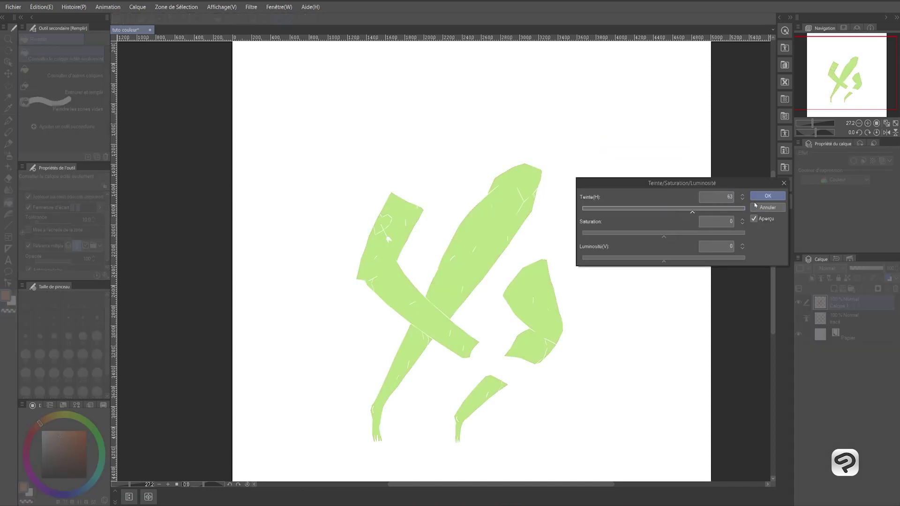
pyautogui.click(768, 196)
pyautogui.click(799, 318)
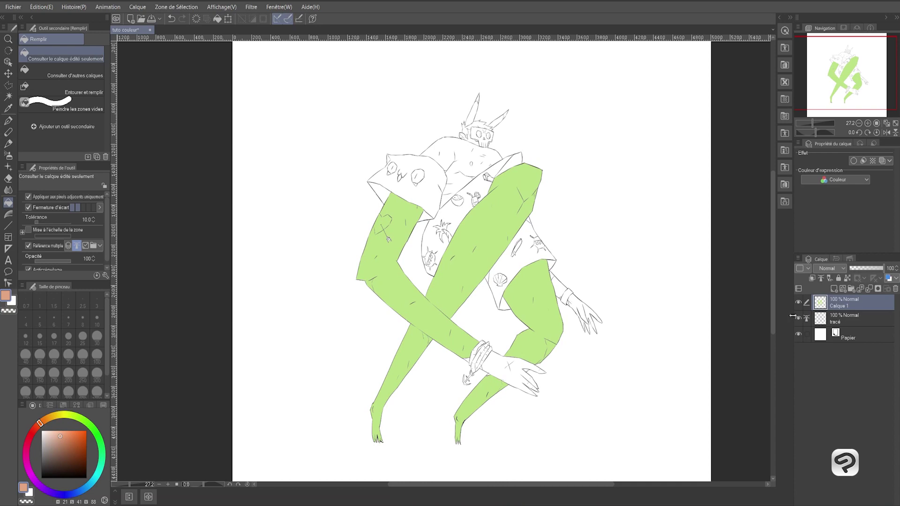
# Add a new layer above the skin fills and fill the shorts, around their printed motifs, with a soft red
pyautogui.click(834, 290)
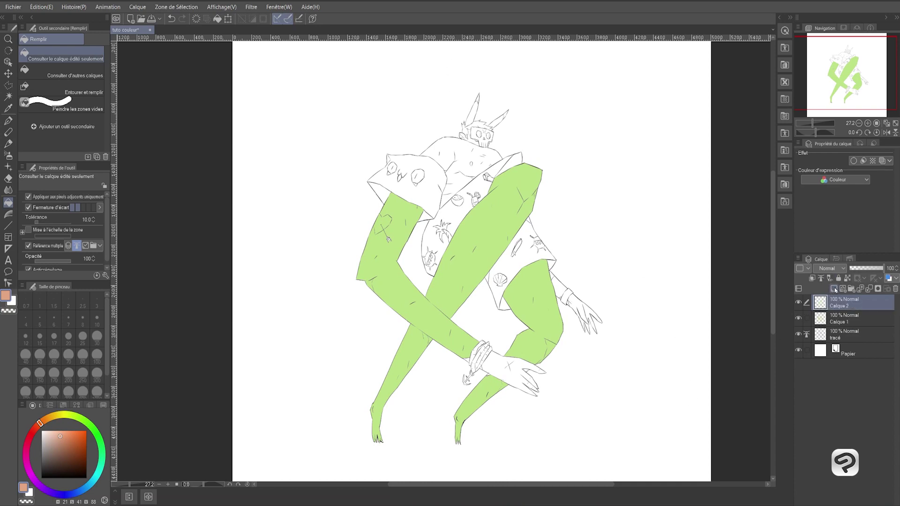
pyautogui.click(33, 430)
pyautogui.click(458, 213)
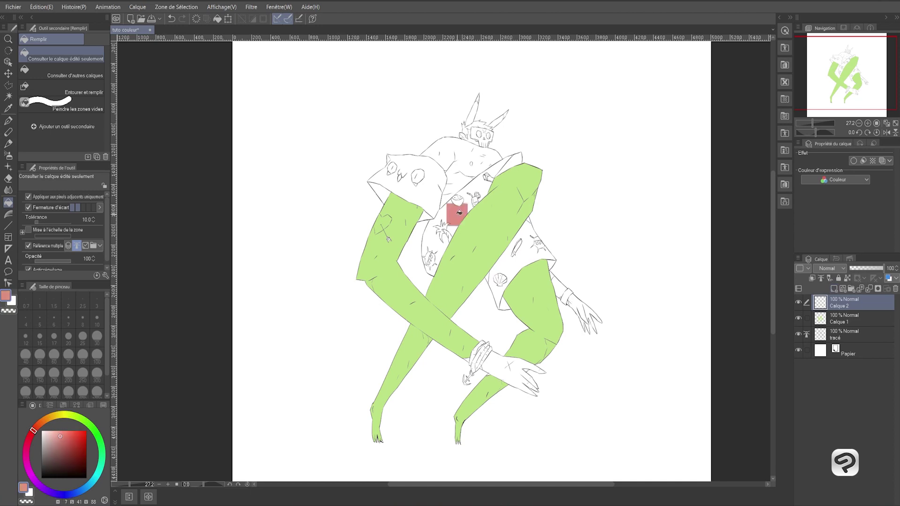
pyautogui.click(436, 244)
pyautogui.click(469, 210)
pyautogui.click(514, 260)
pyautogui.click(518, 159)
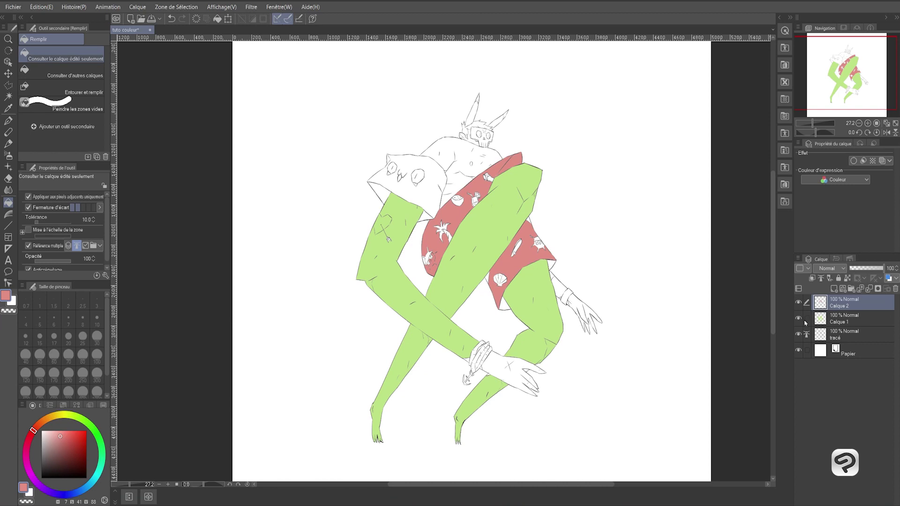
# Hide the line art and skin layers to examine the shorts' fill on its own, and restore full visibility
pyautogui.click(800, 334)
pyautogui.click(799, 302)
pyautogui.click(799, 302)
pyautogui.click(799, 319)
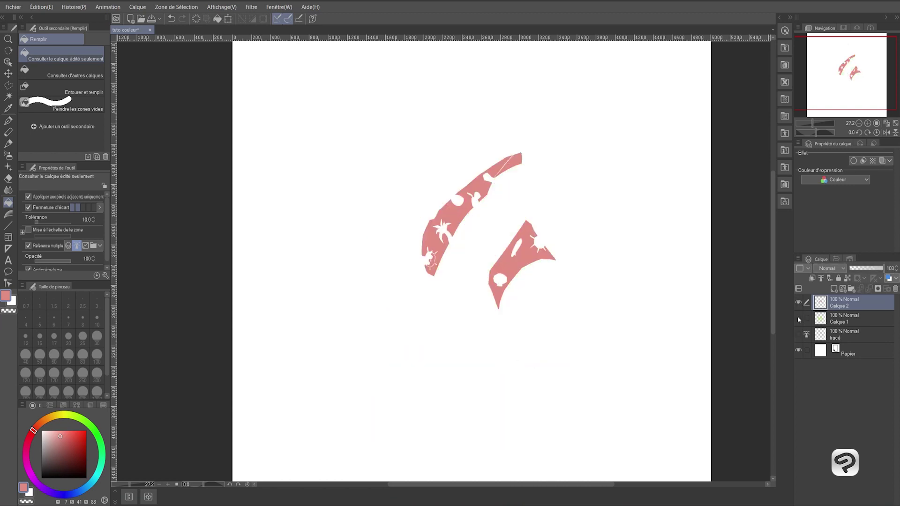
pyautogui.click(799, 320)
pyautogui.click(799, 334)
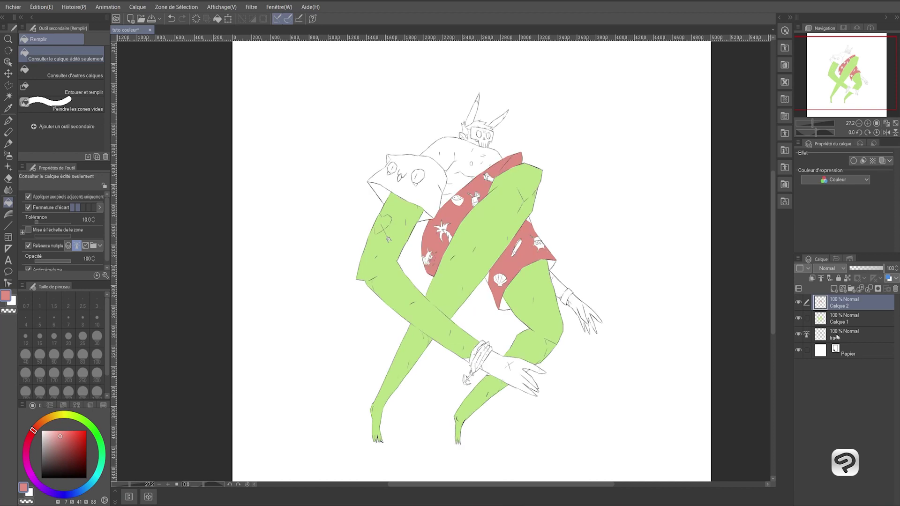
# Draw a black oval with a small gap in its outline on the tracé layer, in the blank area beside the head
pyautogui.click(834, 333)
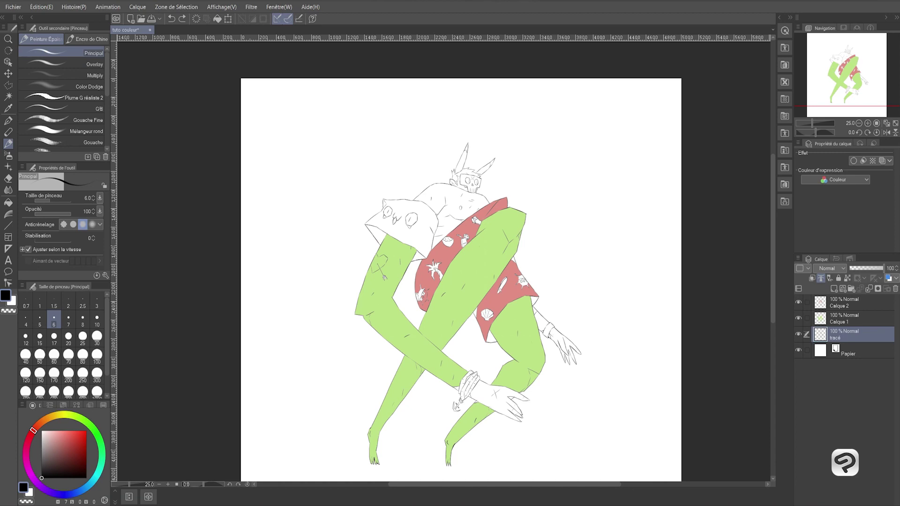
pyautogui.moveTo(596, 164)
pyautogui.mouseDown()
pyautogui.moveTo(624, 163)
pyautogui.moveTo(537, 188)
pyautogui.mouseUp()
pyautogui.moveTo(549, 146)
pyautogui.mouseDown()
pyautogui.moveTo(517, 198)
pyautogui.moveTo(543, 227)
pyautogui.moveTo(581, 207)
pyautogui.moveTo(582, 178)
pyautogui.moveTo(557, 149)
pyautogui.mouseUp()
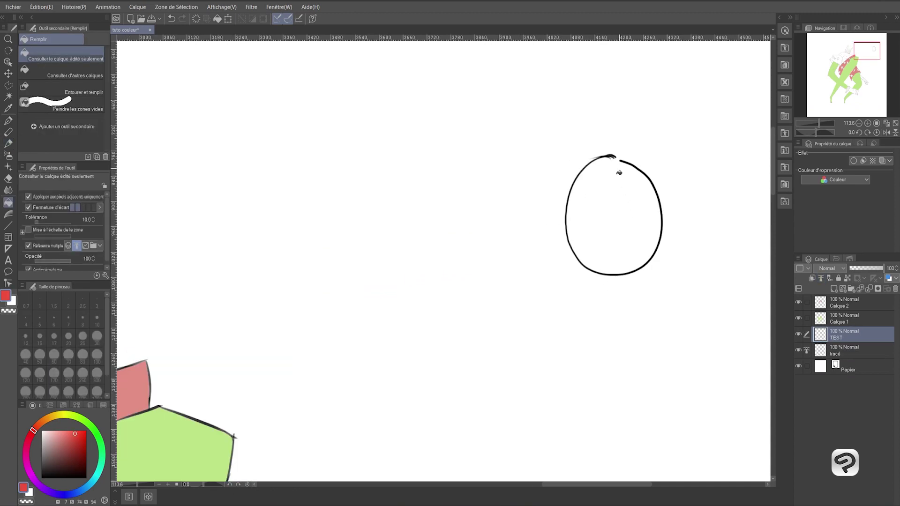
# Try to fill the gapped oval with red on the TEST layer, and undo the fill
pyautogui.click(617, 210)
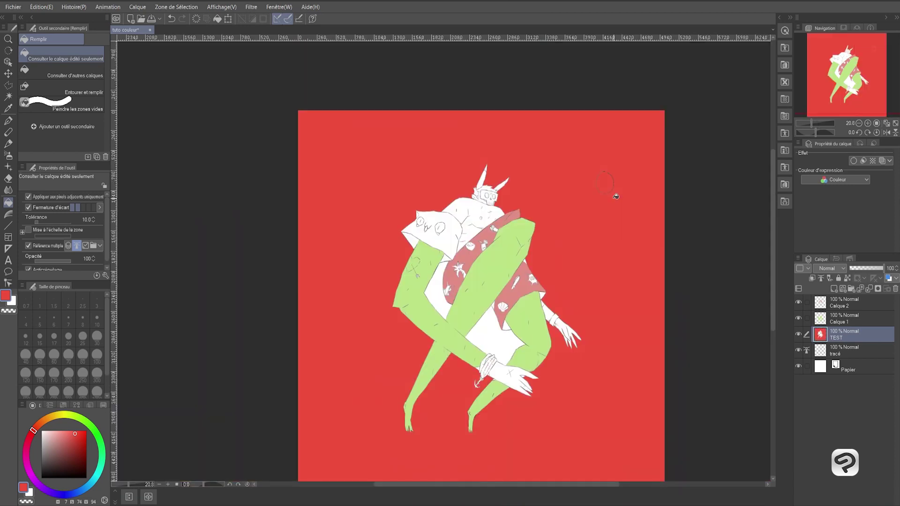
pyautogui.hotkey('ctrl', 'space')
pyautogui.moveTo(613, 189); pyautogui.dragTo(649, 182)
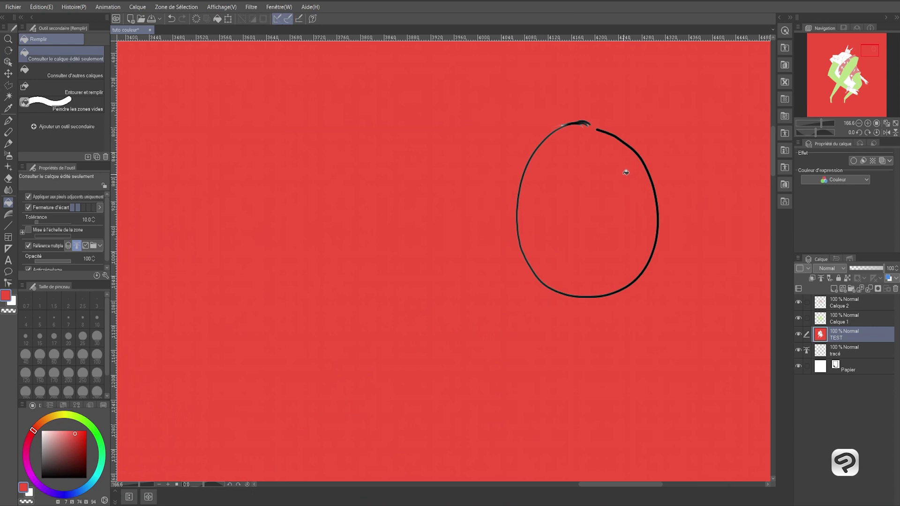
pyautogui.hotkey('ctrl', 'z')
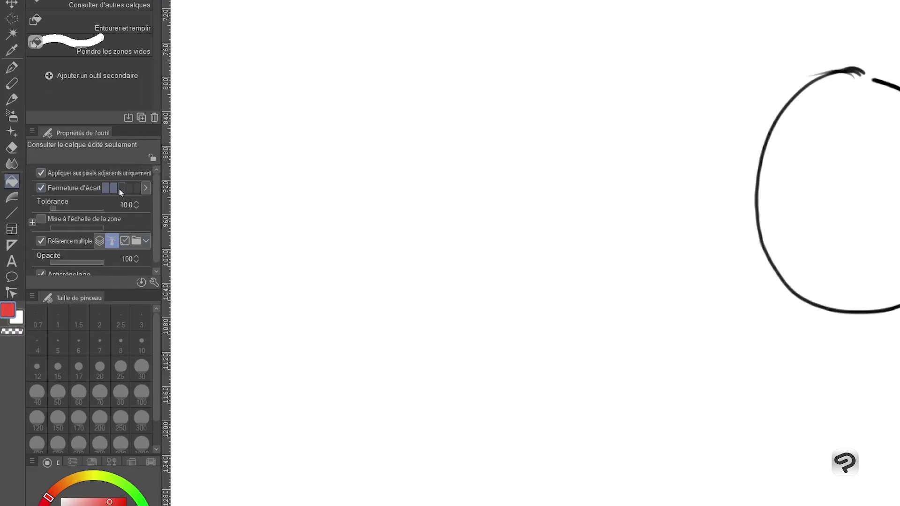
# Raise the fill tool's gap closing to its maximum level and fill the gapped oval with red
pyautogui.click(135, 189)
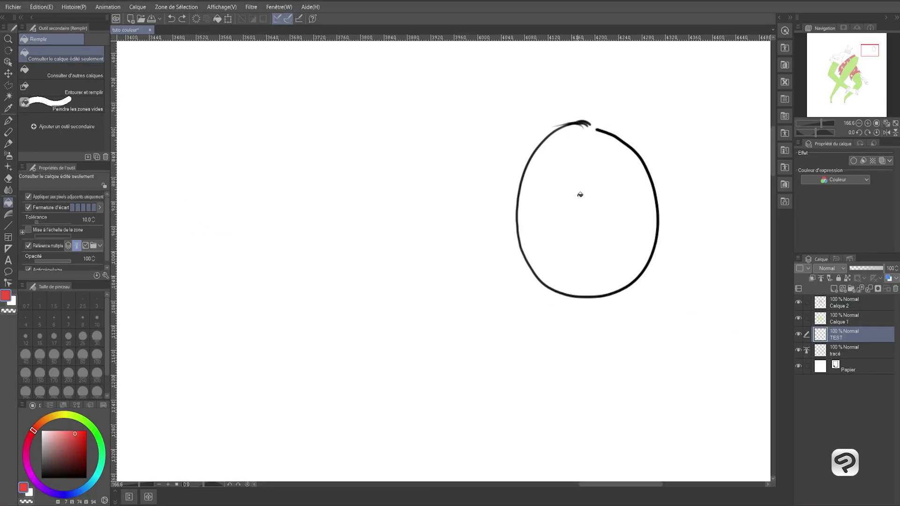
pyautogui.click(580, 194)
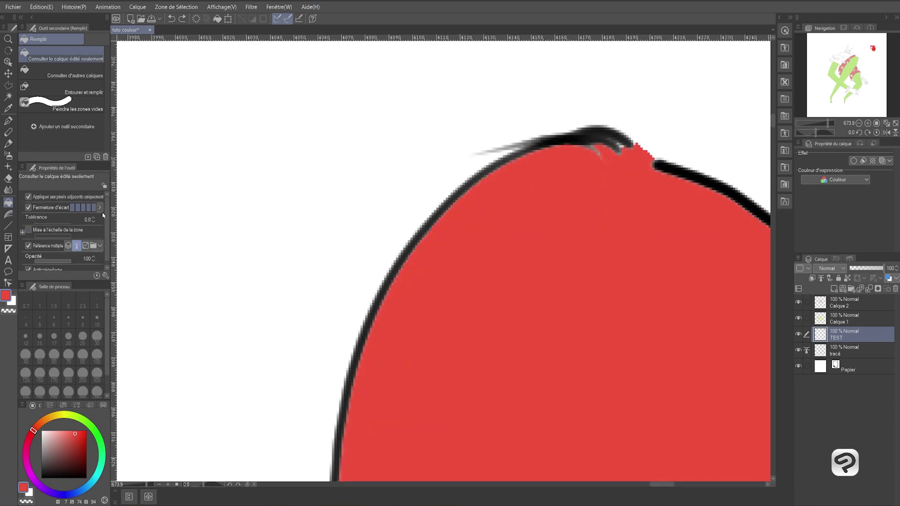
# Try filling the background outside the oval with red at tolerance 0, undo it, and try again at tolerance 100
pyautogui.click(417, 167)
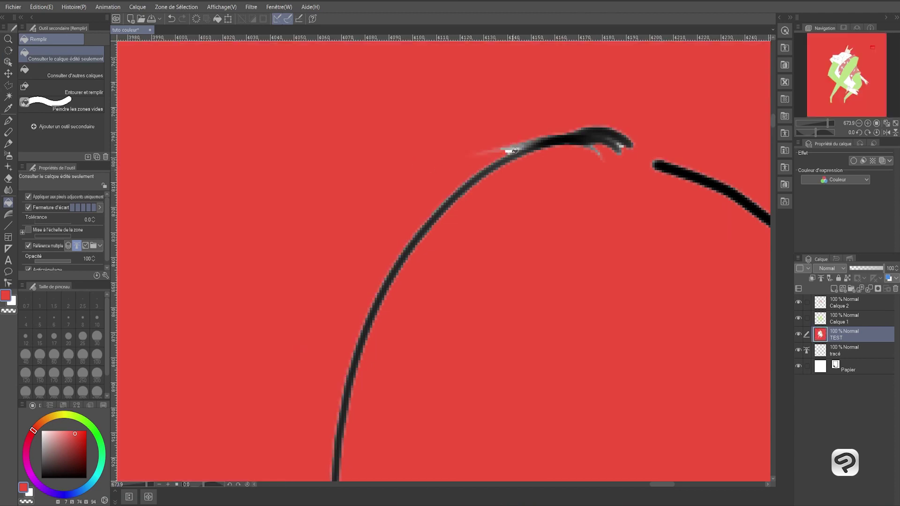
pyautogui.hotkey('ctrl', 'z')
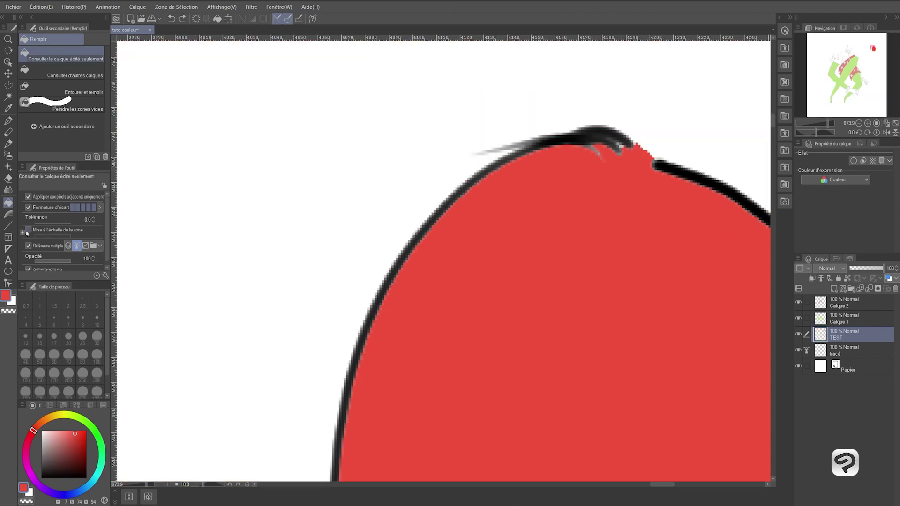
pyautogui.moveTo(47, 223); pyautogui.dragTo(72, 222)
pyautogui.click(425, 168)
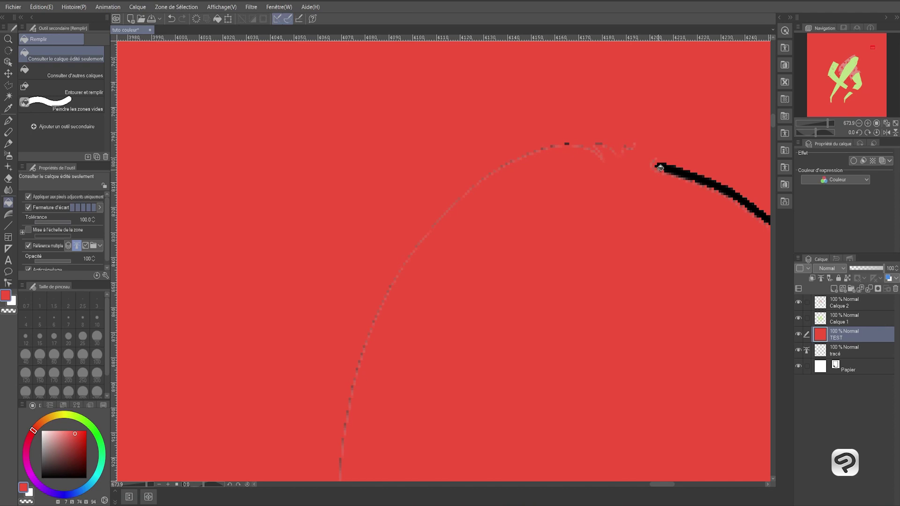
pyautogui.keyDown('ctrl'); pyautogui.keyDown('alt'); pyautogui.click(492, 149); pyautogui.keyUp('alt'); pyautogui.keyUp('ctrl')
pyautogui.keyDown('alt'); pyautogui.click(492, 150); pyautogui.keyUp('alt')
# Fill the closed oval in the tuto couleur2 drawing with teal by encircling it with the Enclose and fill tool
pyautogui.press('b')
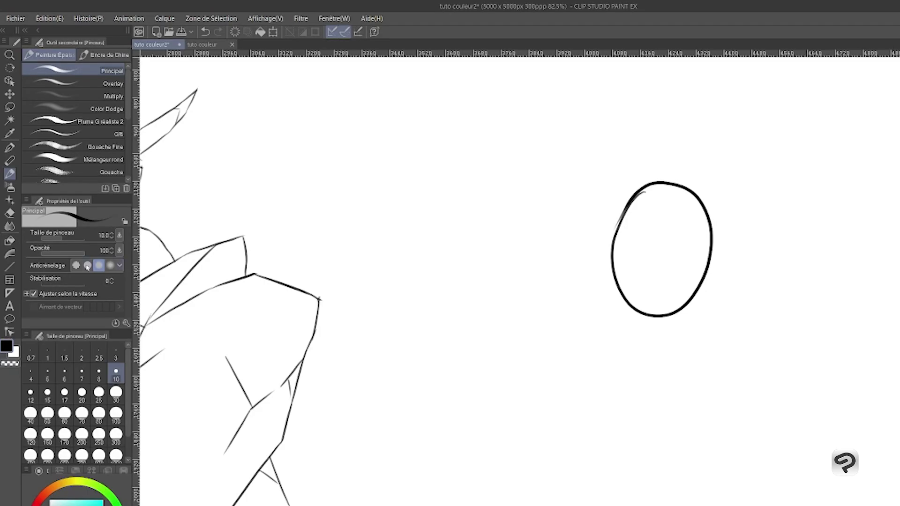
pyautogui.click(10, 243)
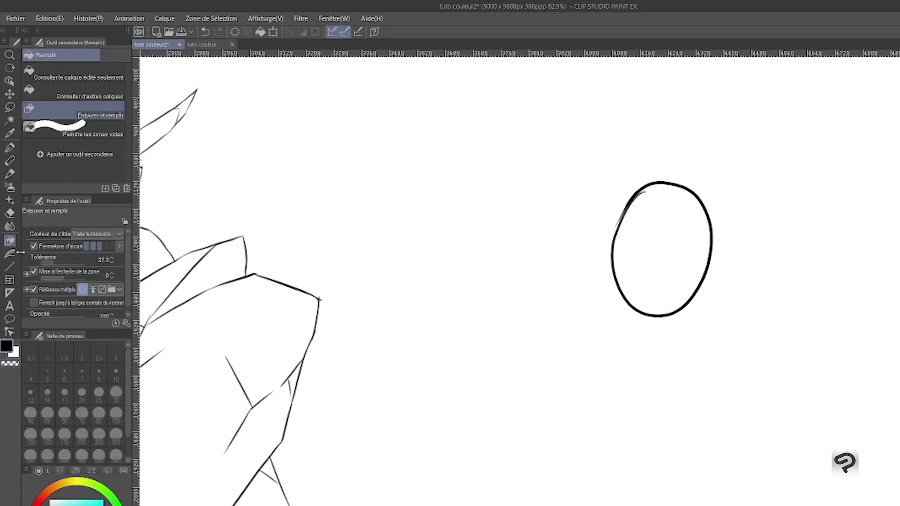
pyautogui.click(83, 501)
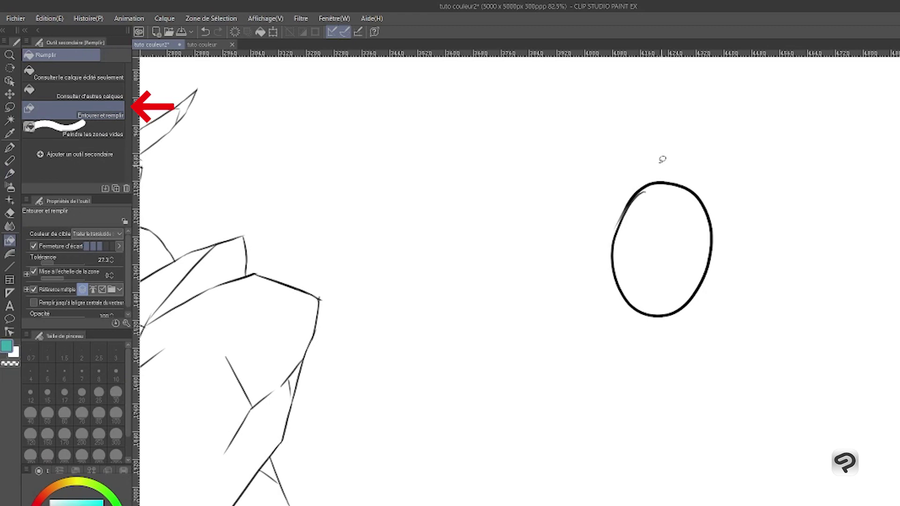
pyautogui.moveTo(631, 167)
pyautogui.mouseDown()
pyautogui.moveTo(581, 274)
pyautogui.moveTo(618, 341)
pyautogui.moveTo(696, 348)
pyautogui.moveTo(755, 299)
pyautogui.moveTo(772, 217)
pyautogui.moveTo(750, 160)
pyautogui.moveTo(699, 132)
pyautogui.moveTo(629, 157)
pyautogui.mouseUp()
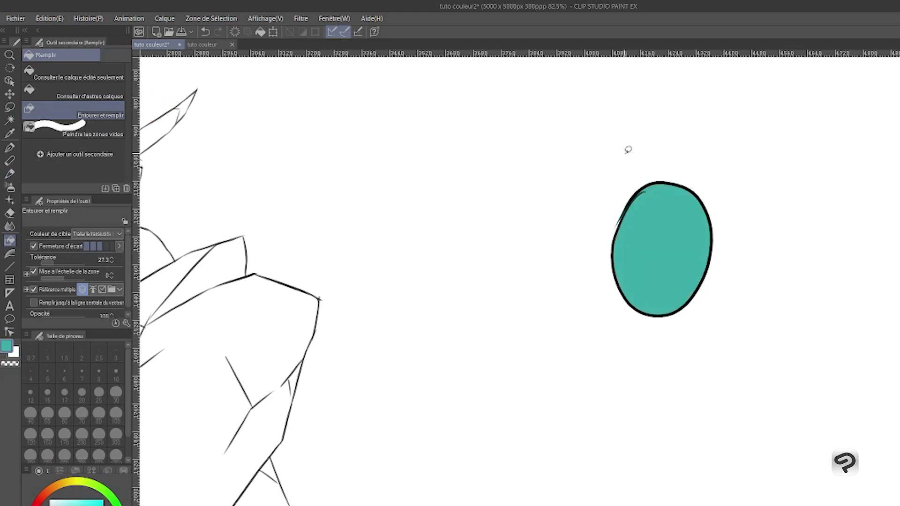
# Encircle and fill the two small inner-fabric areas at the shorts' leg openings with teal
pyautogui.moveTo(595, 426)
pyautogui.mouseDown()
pyautogui.moveTo(685, 347)
pyautogui.moveTo(843, 276)
pyautogui.mouseUp()
pyautogui.moveTo(685, 392)
pyautogui.mouseDown()
pyautogui.moveTo(734, 346)
pyautogui.moveTo(793, 259)
pyautogui.mouseUp()
pyautogui.moveTo(717, 318)
pyautogui.mouseDown()
pyautogui.moveTo(701, 313)
pyautogui.moveTo(741, 361)
pyautogui.moveTo(688, 309)
pyautogui.mouseUp()
pyautogui.moveTo(525, 454)
pyautogui.mouseDown()
pyautogui.moveTo(586, 490)
pyautogui.moveTo(523, 456)
pyautogui.mouseUp()
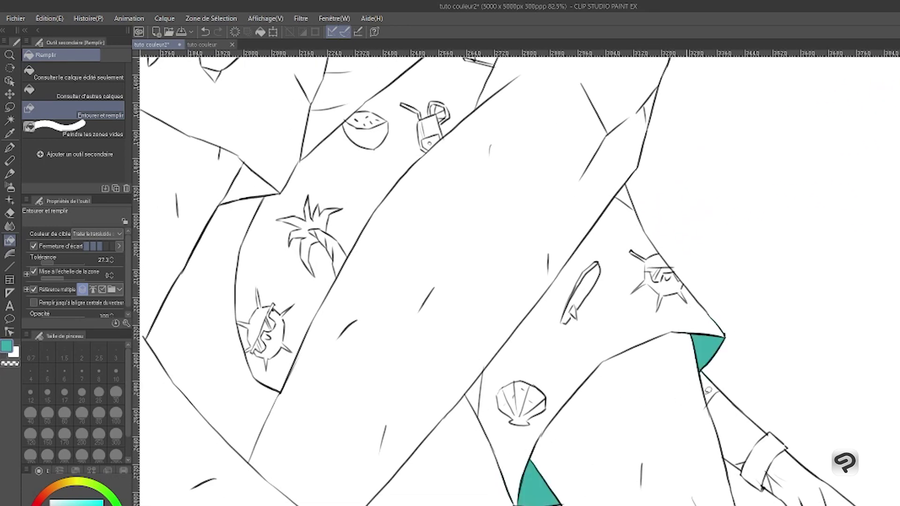
pyautogui.scroll(-5, 772, 338)
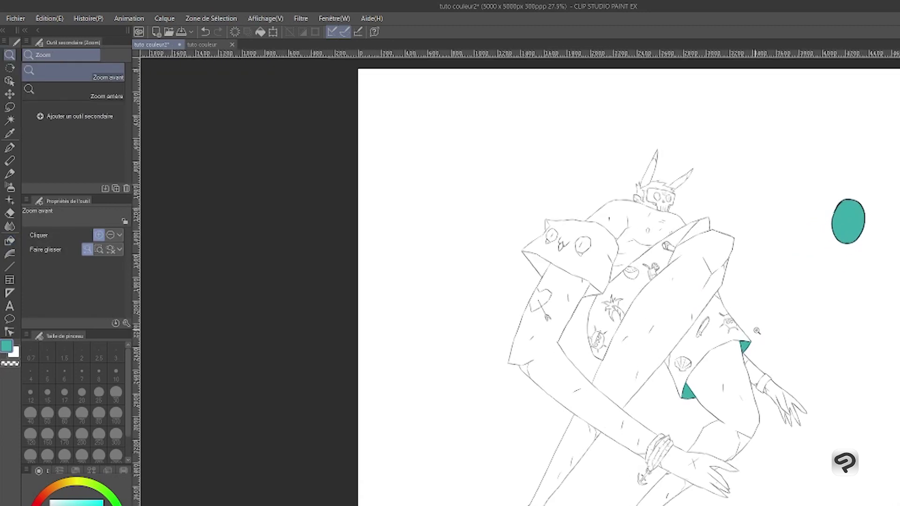
pyautogui.moveTo(757, 331); pyautogui.dragTo(721, 309)
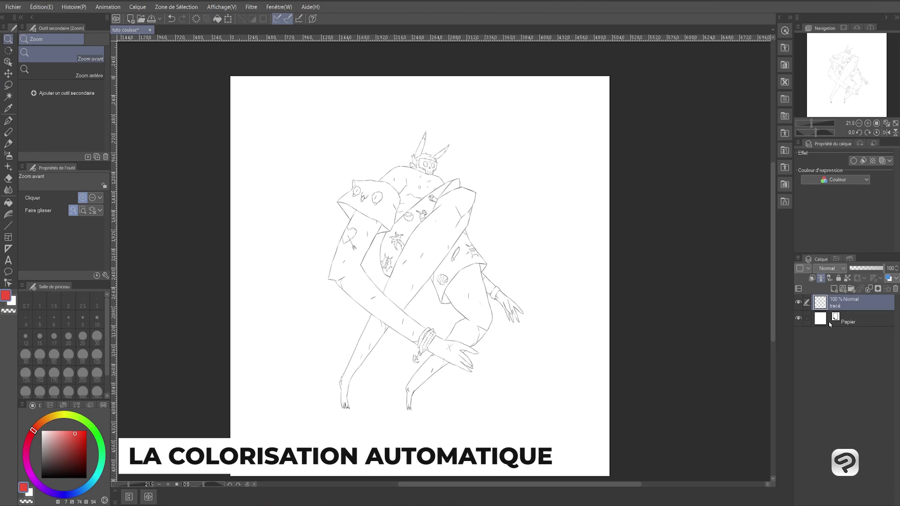
# Select the tracé reference layer in the tuto couleur drawing and apply the full automatic colorisation (Colorisation Totale)
pyautogui.click(809, 313)
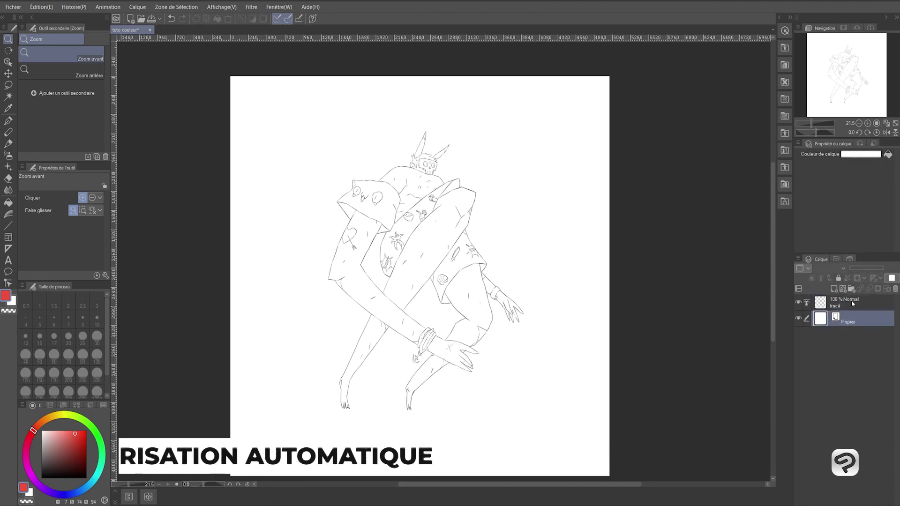
pyautogui.click(825, 305)
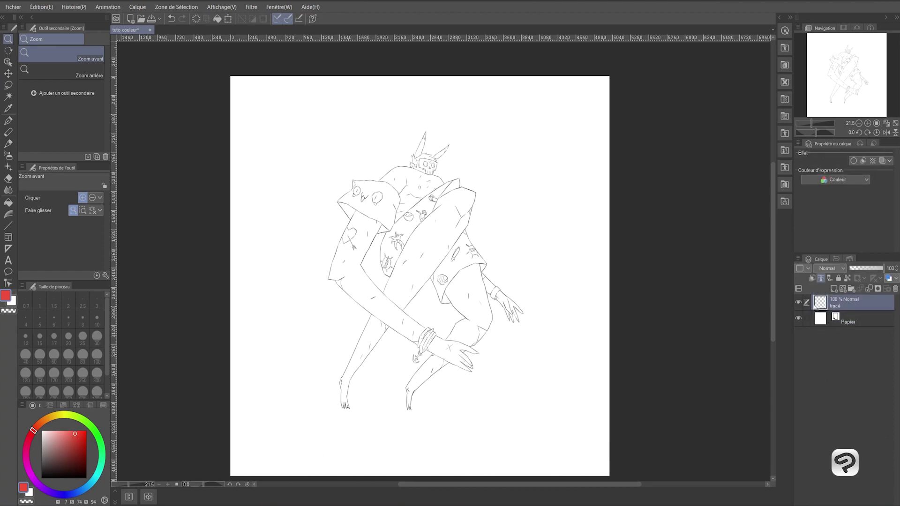
pyautogui.click(826, 319)
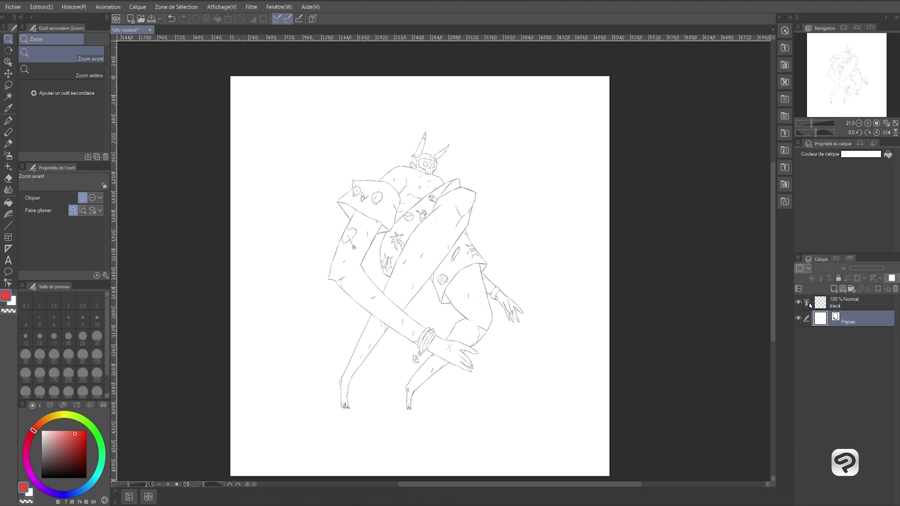
pyautogui.click(822, 308)
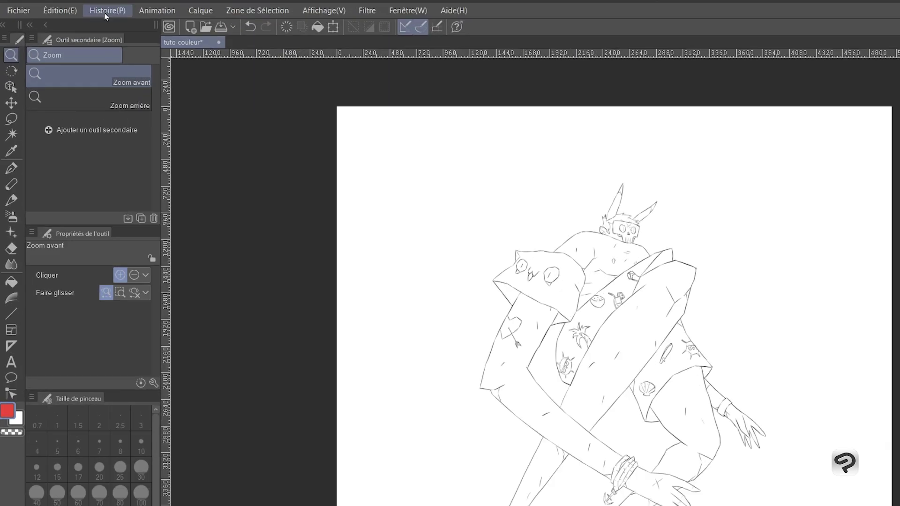
pyautogui.click(40, 6)
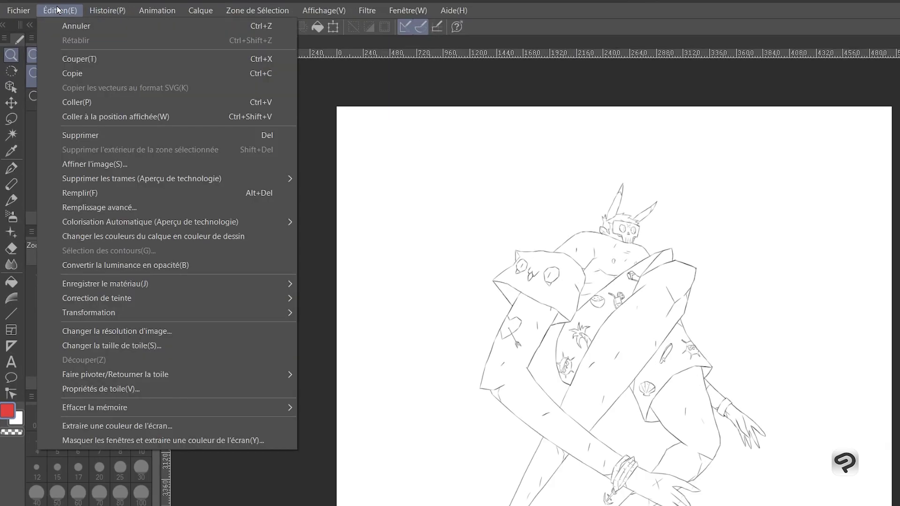
pyautogui.moveTo(156, 225)
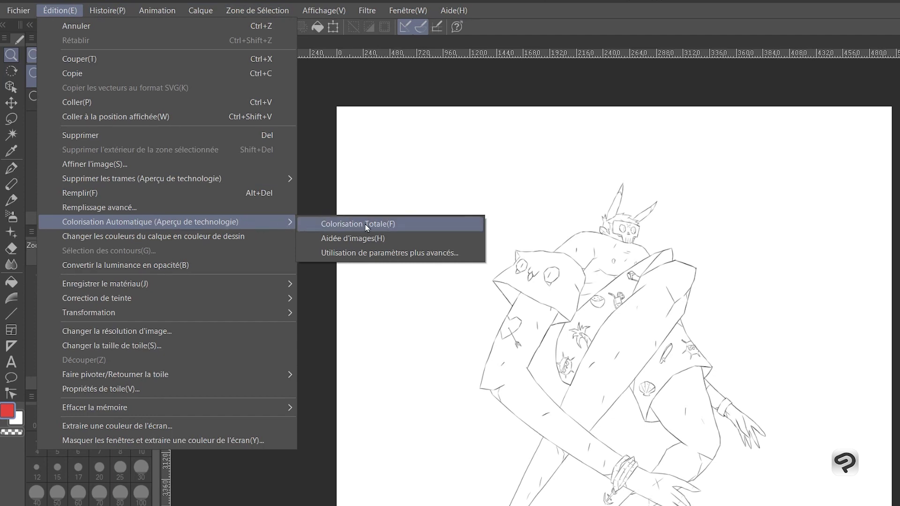
pyautogui.click(367, 225)
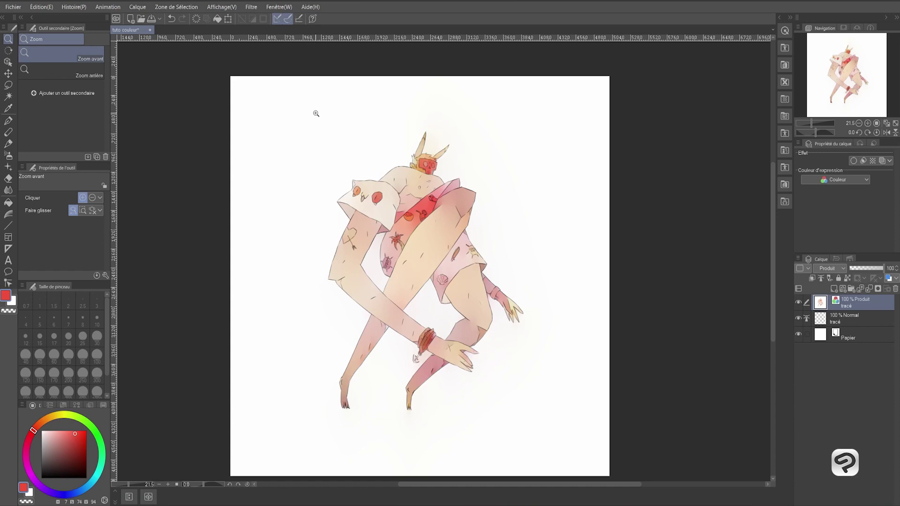
pyautogui.moveTo(316, 113); pyautogui.dragTo(553, 60)
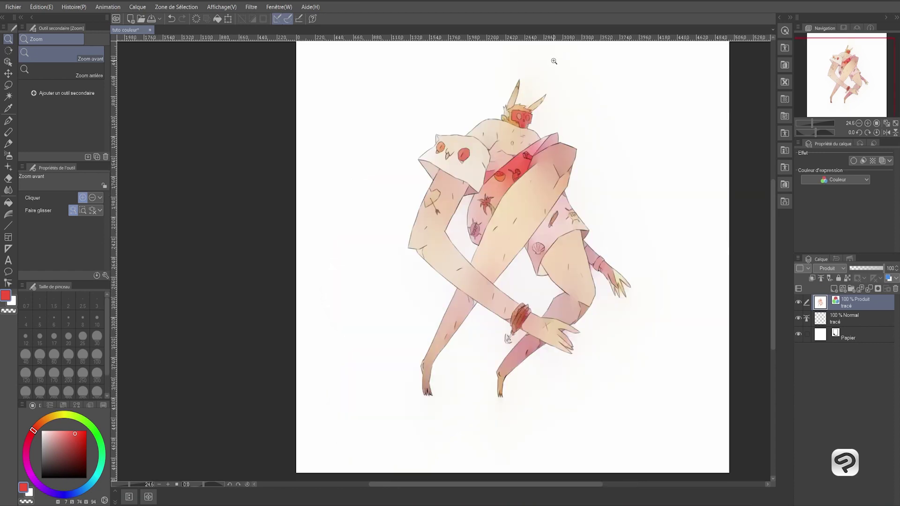
# Hide and show the colorised Produit layer to compare it with the bare line art
pyautogui.click(838, 324)
pyautogui.click(843, 302)
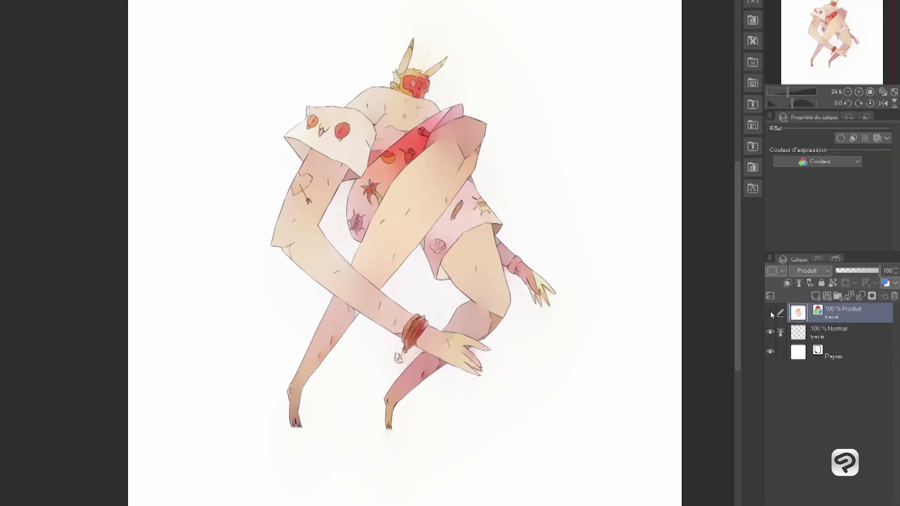
pyautogui.click(798, 303)
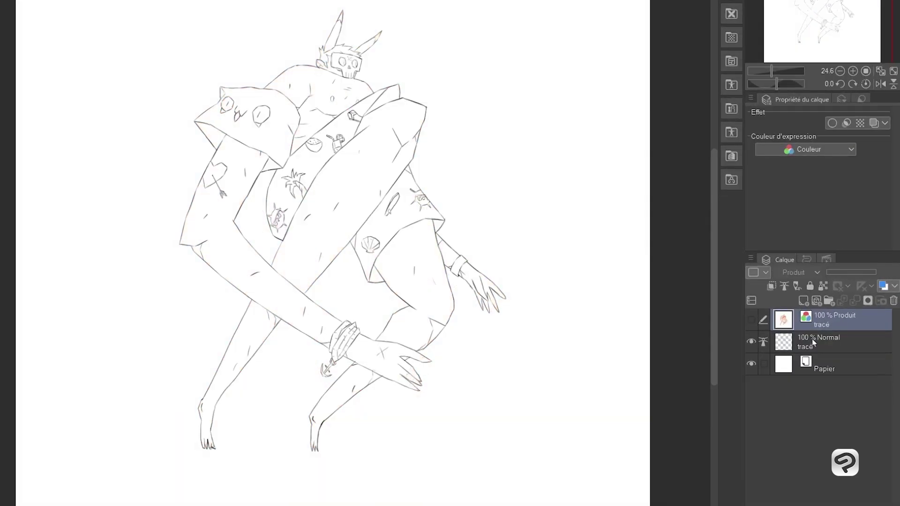
pyautogui.click(753, 321)
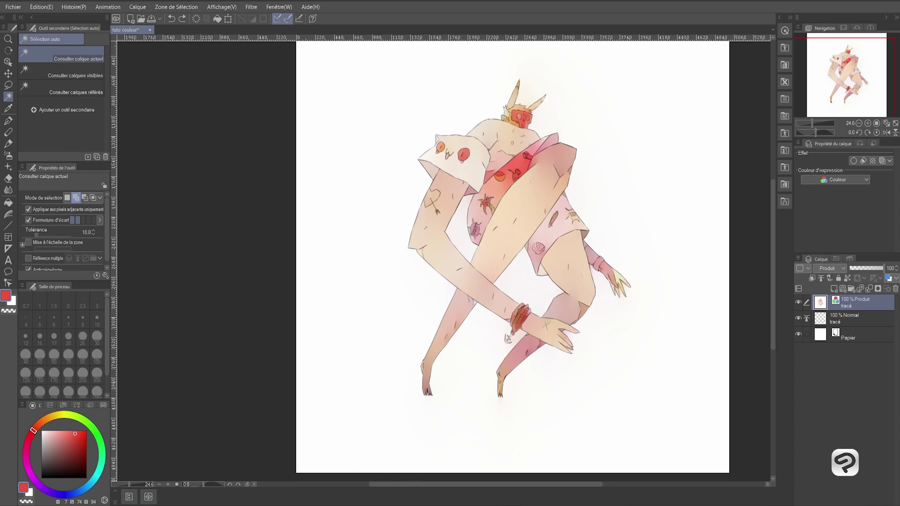
# Adjust the colorised layer's hue/saturation/luminosity with saturation 73 and luminosity -74 to expose the colour spill around the character
pyautogui.hotkey('ctrl', 'u')
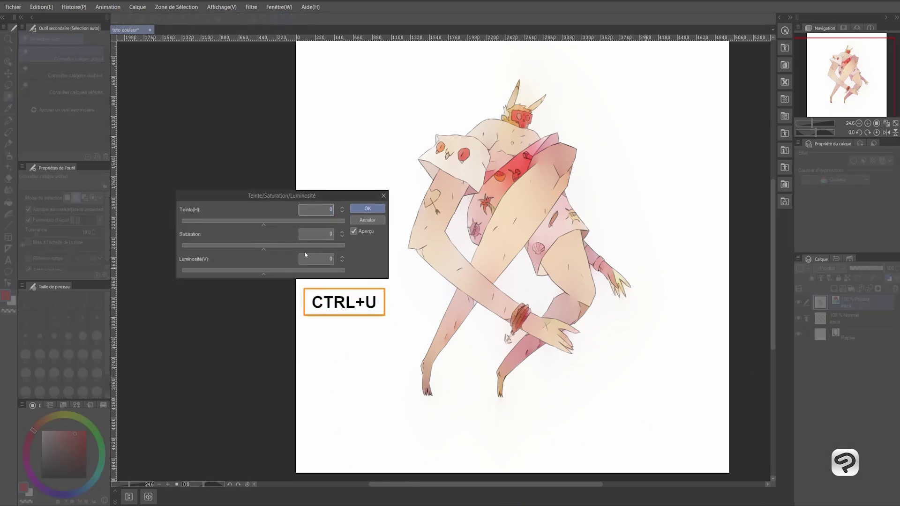
pyautogui.moveTo(264, 247); pyautogui.dragTo(323, 247)
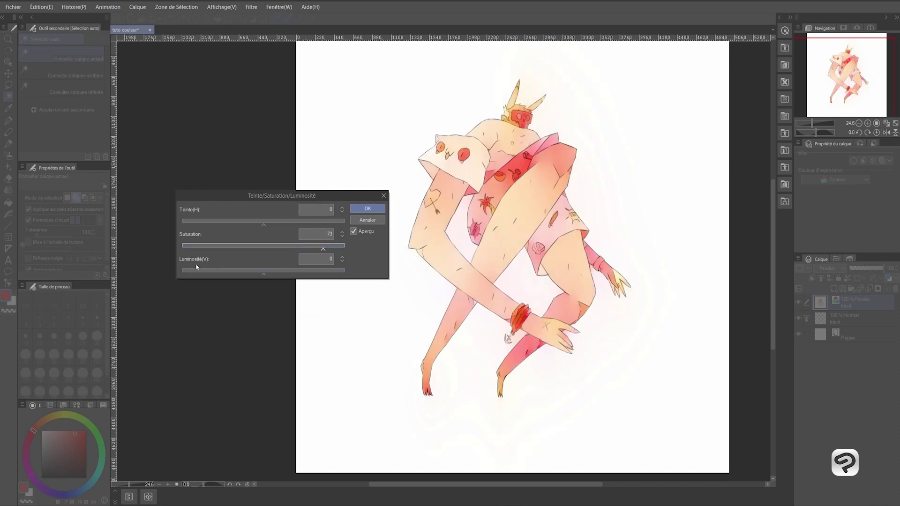
pyautogui.click(203, 274)
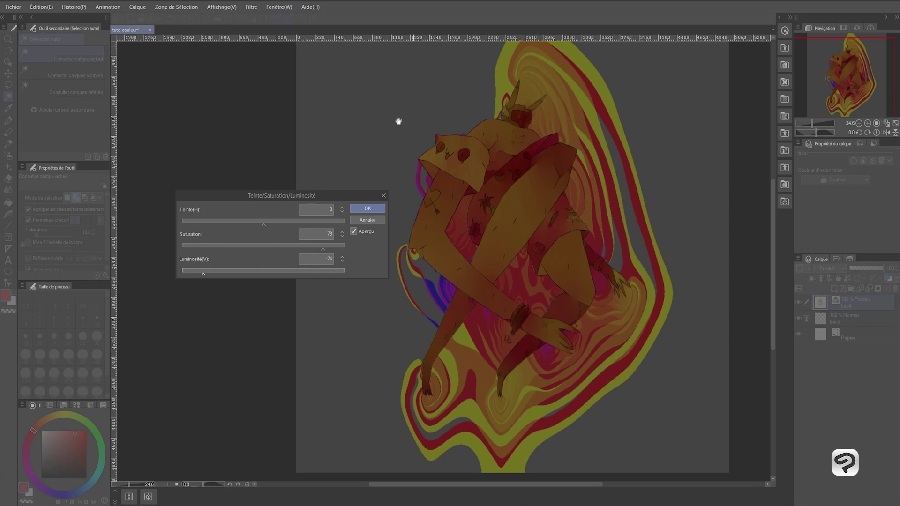
pyautogui.click(368, 209)
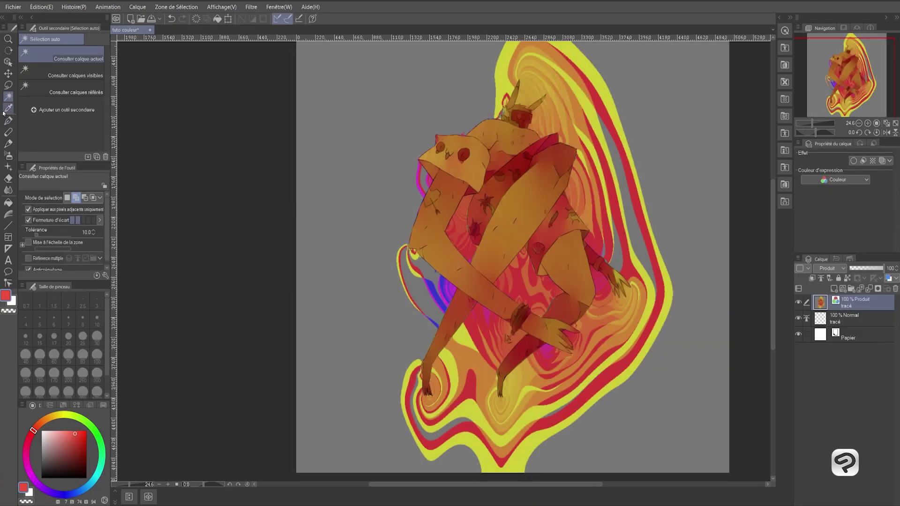
# Select the area outside the character from the tracé layer and delete the colour spill there from the colorised layer
pyautogui.click(836, 320)
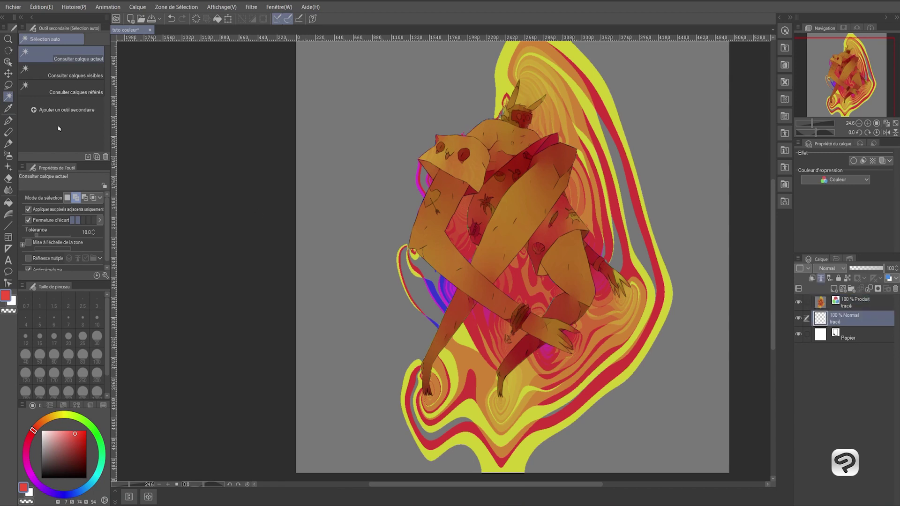
pyautogui.click(387, 161)
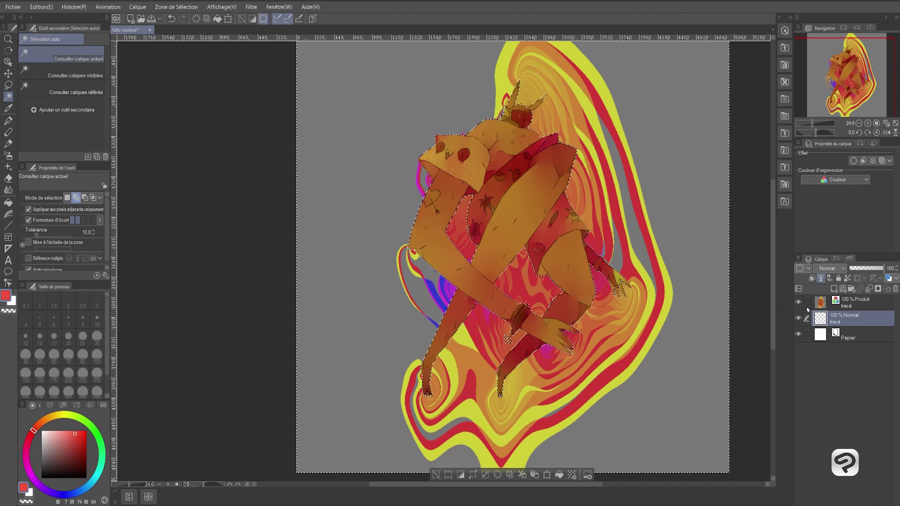
pyautogui.click(854, 305)
pyautogui.press('Delete')
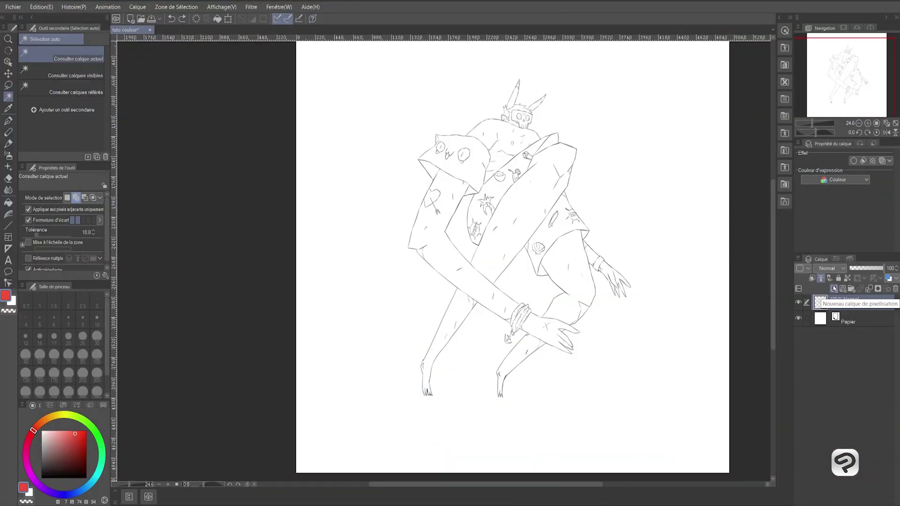
# Create a new raster layer, place it beneath the tracé layer and rename it "couleur reference"
pyautogui.click(835, 289)
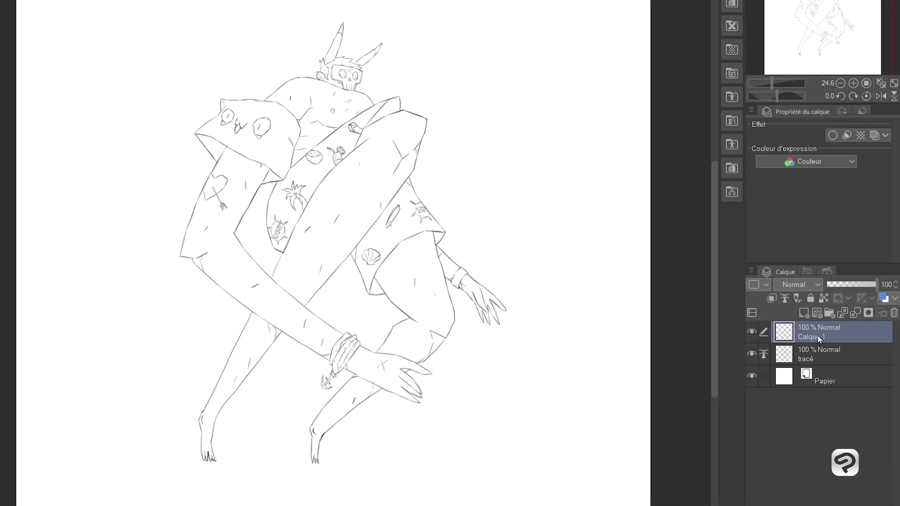
pyautogui.moveTo(820, 349); pyautogui.dragTo(818, 361)
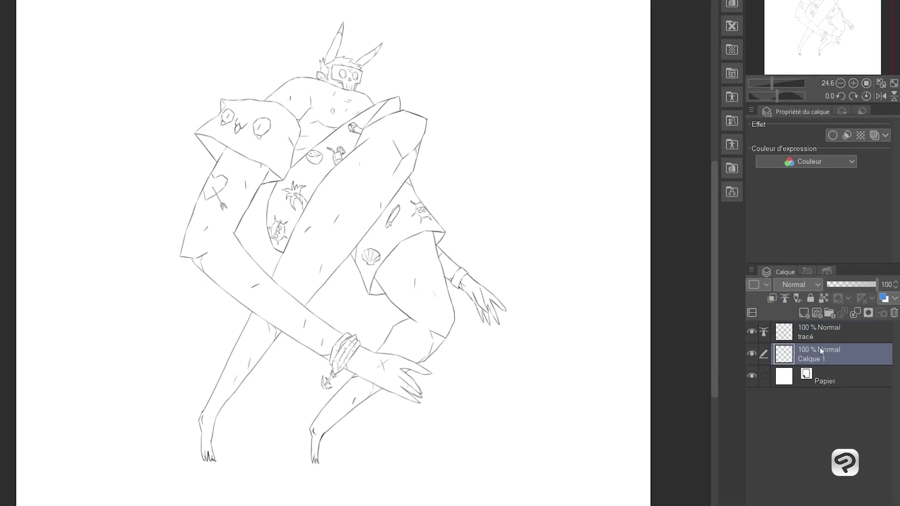
pyautogui.write('couleur reference')
pyautogui.press('Return')
# Paint rough pink skin, orange sleeve and green shorts hints on the couleur reference layer, and colorise the drawing automatically from them
pyautogui.moveTo(314, 246)
pyautogui.mouseDown()
pyautogui.moveTo(375, 169)
pyautogui.moveTo(293, 267)
pyautogui.moveTo(263, 347)
pyautogui.moveTo(235, 372)
pyautogui.mouseUp()
pyautogui.moveTo(291, 315)
pyautogui.mouseDown()
pyautogui.moveTo(209, 202)
pyautogui.moveTo(244, 162)
pyautogui.mouseUp()
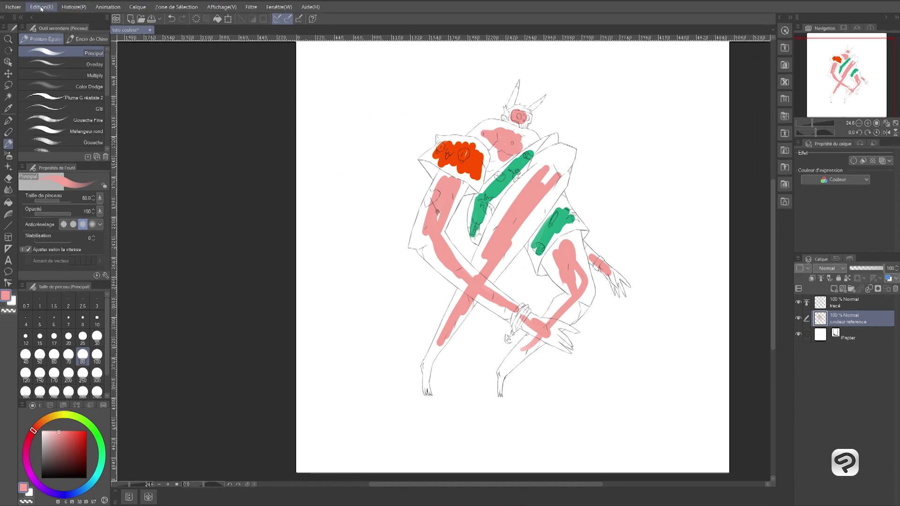
pyautogui.click(30, 11)
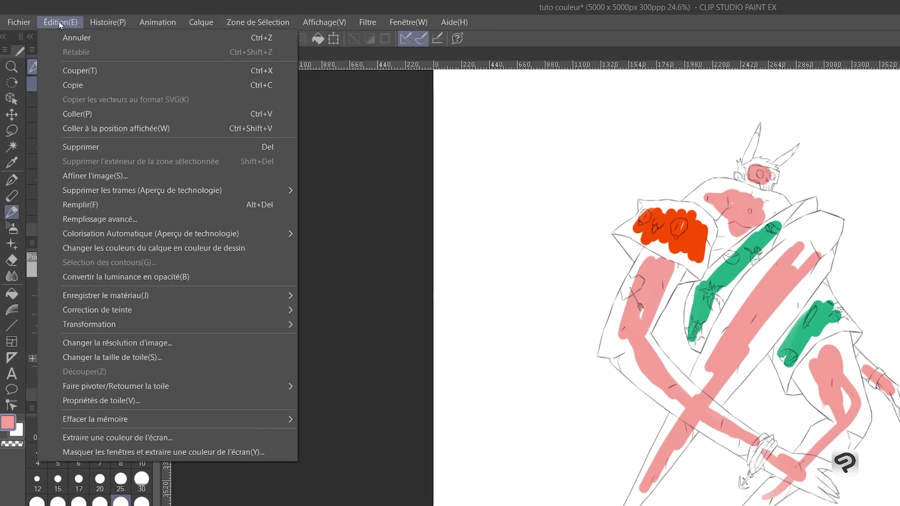
pyautogui.moveTo(120, 234)
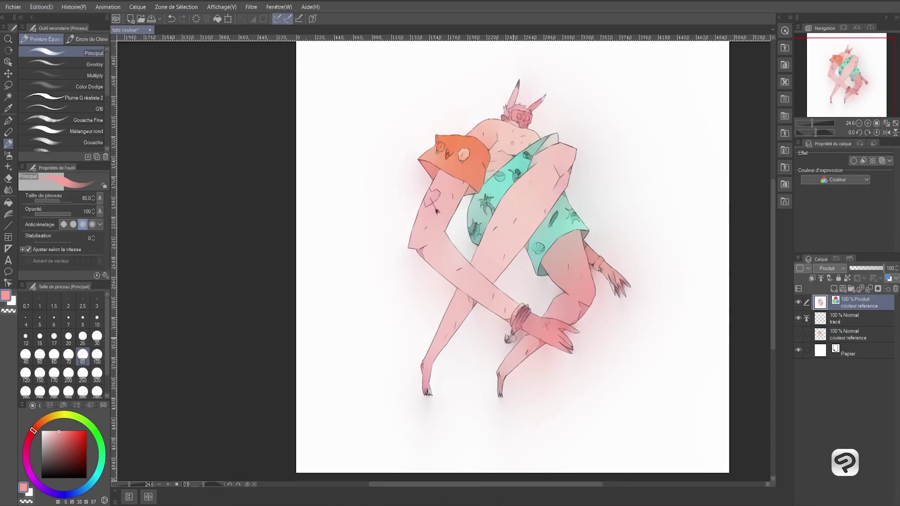
# Auto-select the area outside the character on the tracé layer, erase the spill there from the colorised layer, and deselect
pyautogui.scroll(6, 511, 340)
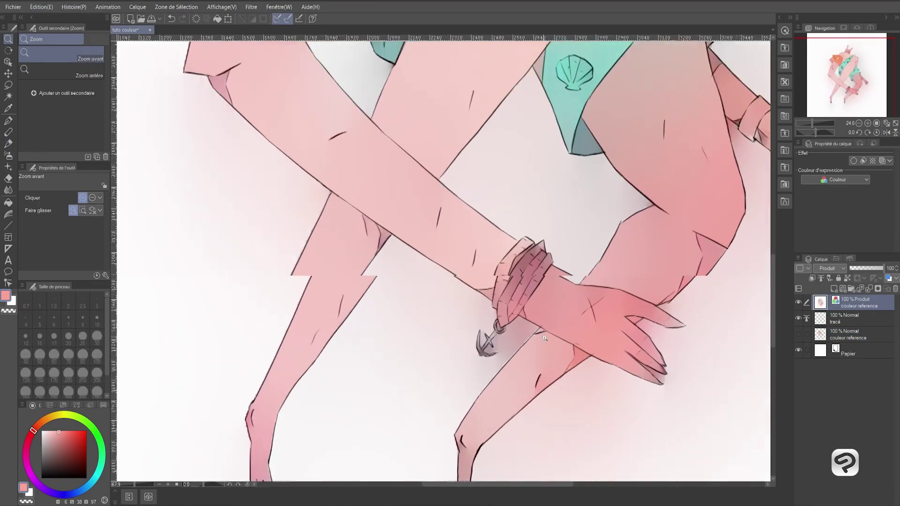
pyautogui.scroll(-8, 486, 346)
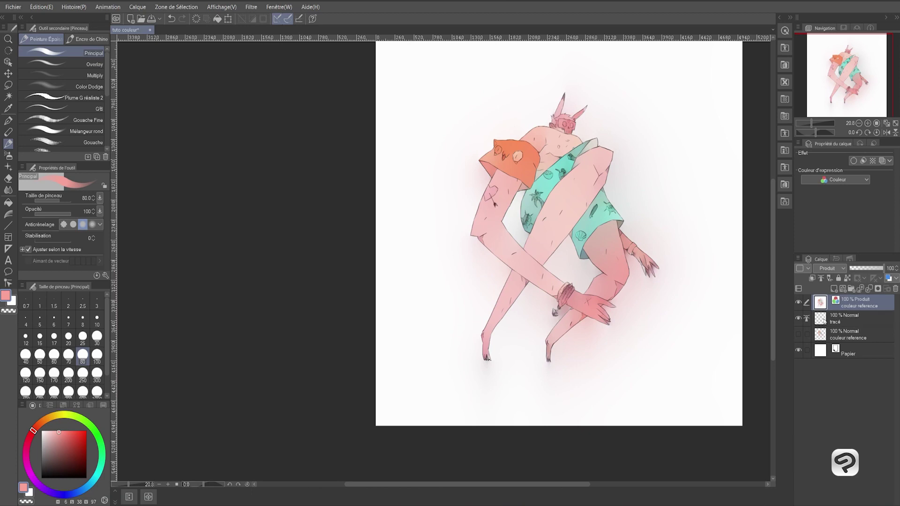
pyautogui.click(824, 321)
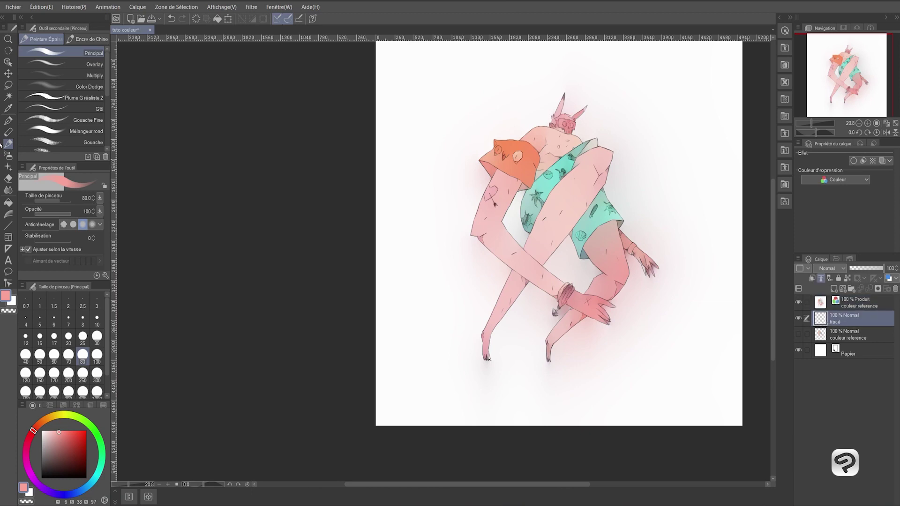
pyautogui.click(9, 98)
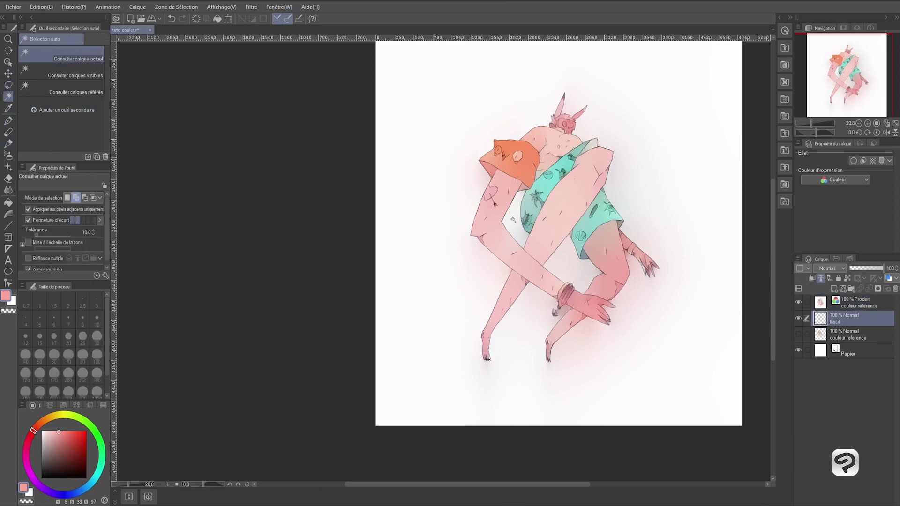
pyautogui.click(514, 220)
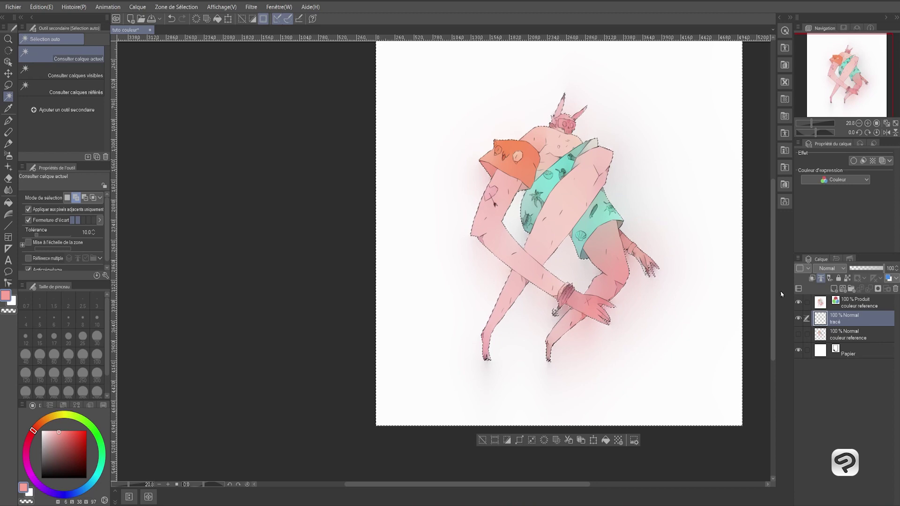
pyautogui.click(859, 304)
pyautogui.press('Delete')
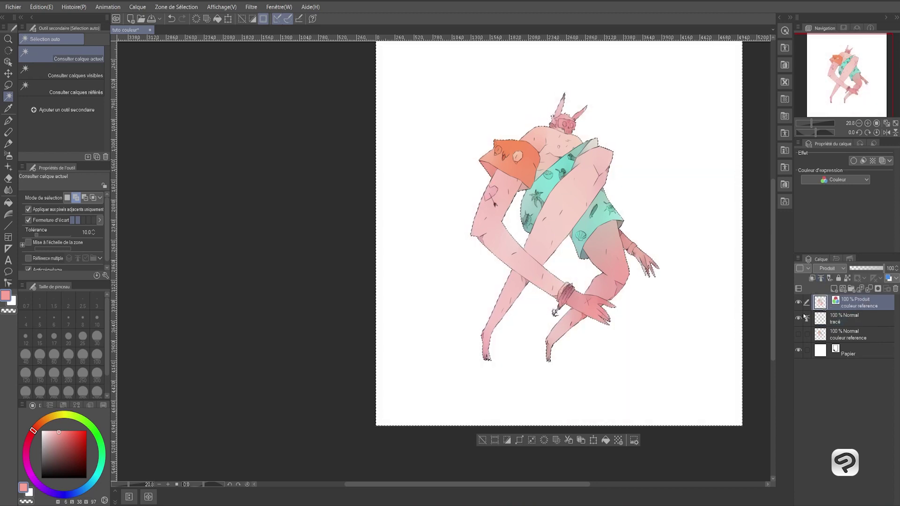
pyautogui.hotkey('ctrl', 'd')
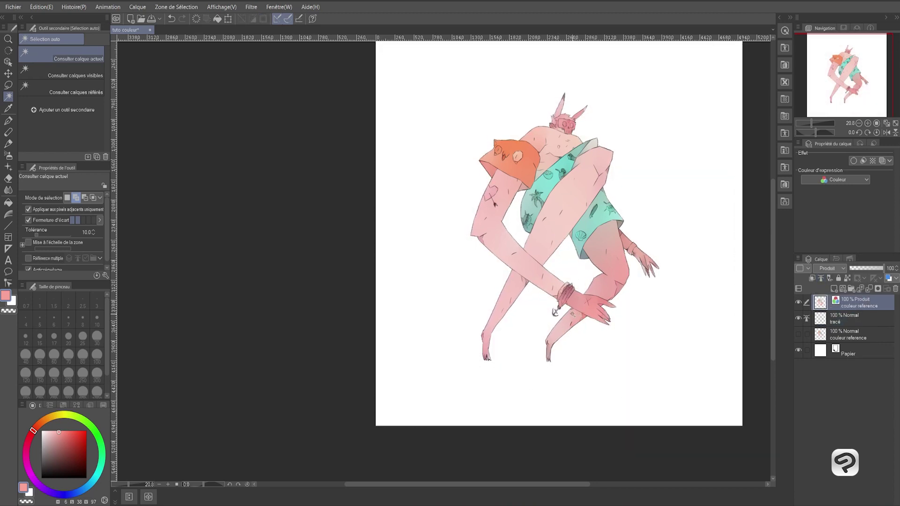
# Set the colorised layer's blending mode to Normal and move it beneath the tracé layer
pyautogui.press('g')
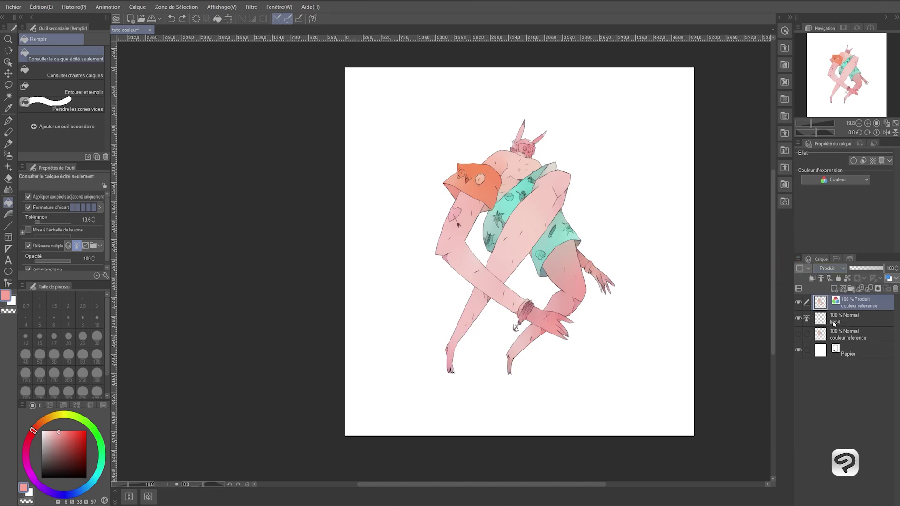
pyautogui.click(836, 272)
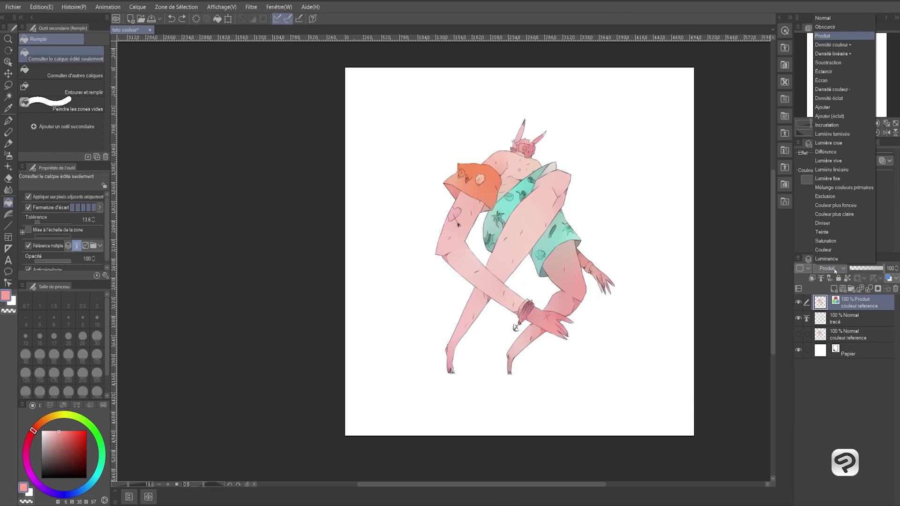
pyautogui.click(825, 18)
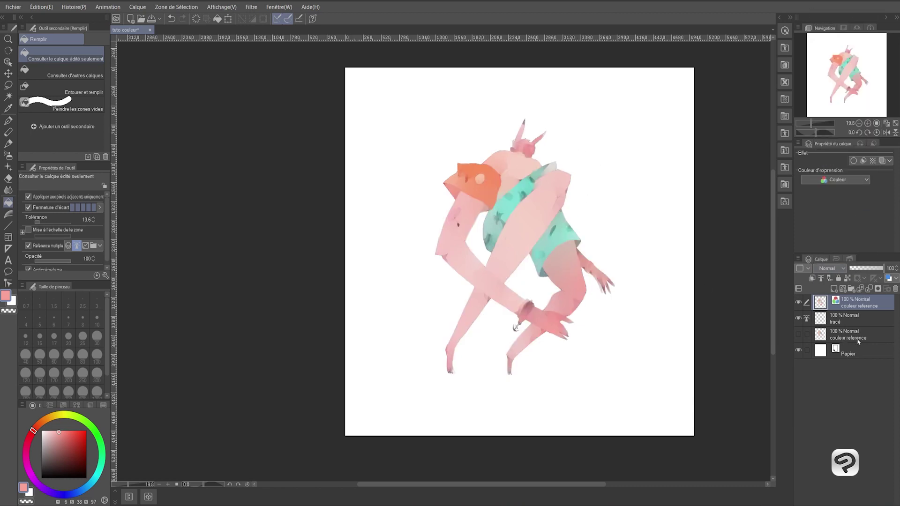
pyautogui.moveTo(853, 308); pyautogui.dragTo(853, 323)
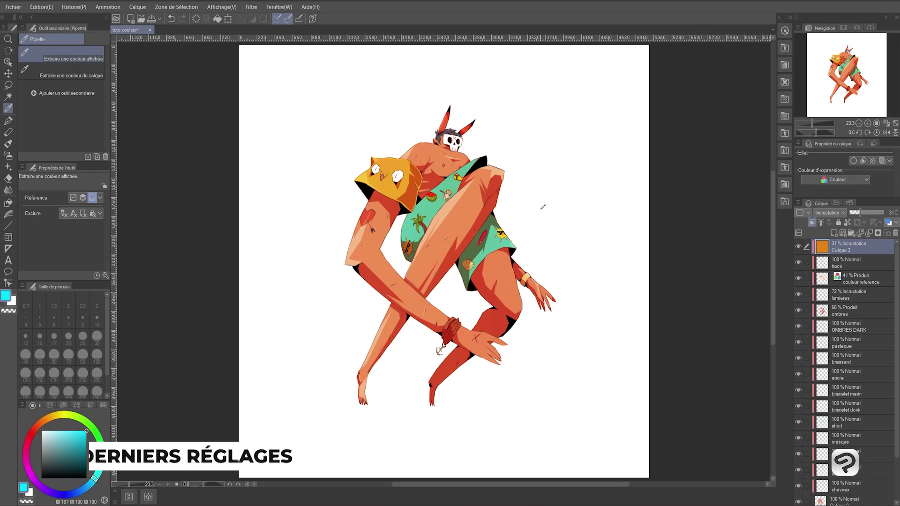
# Detach the layer palette as a floating window over the canvas and enlarge it to show the layer stack
pyautogui.moveTo(821, 207); pyautogui.dragTo(666, 71)
pyautogui.moveTo(719, 376); pyautogui.dragTo(717, 422)
pyautogui.scroll(-1, 686, 216)
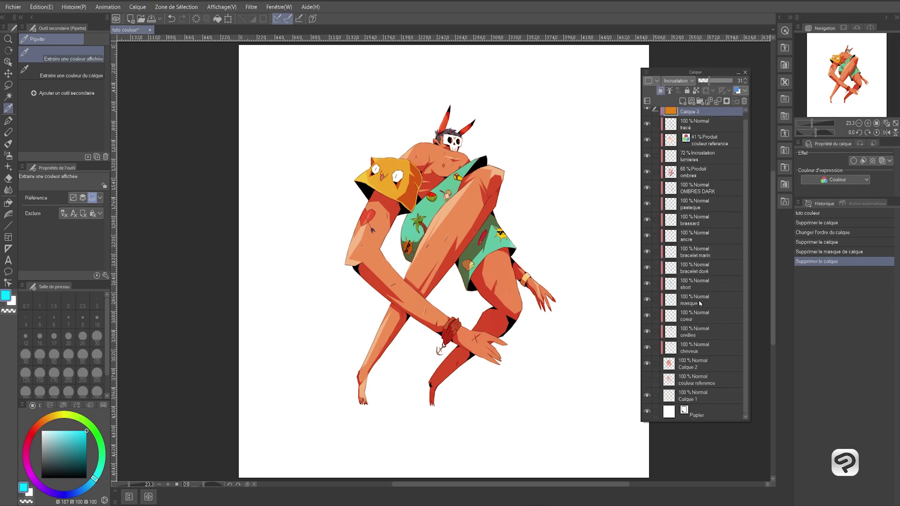
# Group all layers from Calque 3 down to Calque 2 into a new folder and toggle its visibility to check its contents
pyautogui.keyDown('shift'); pyautogui.click(697, 381); pyautogui.keyUp('shift')
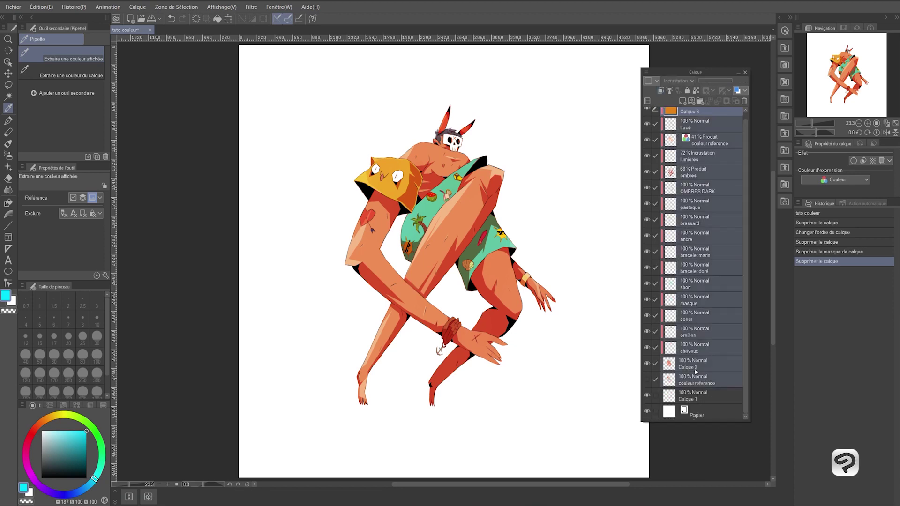
pyautogui.keyDown('shift'); pyautogui.click(697, 369); pyautogui.keyUp('shift')
pyautogui.rightClick(697, 365)
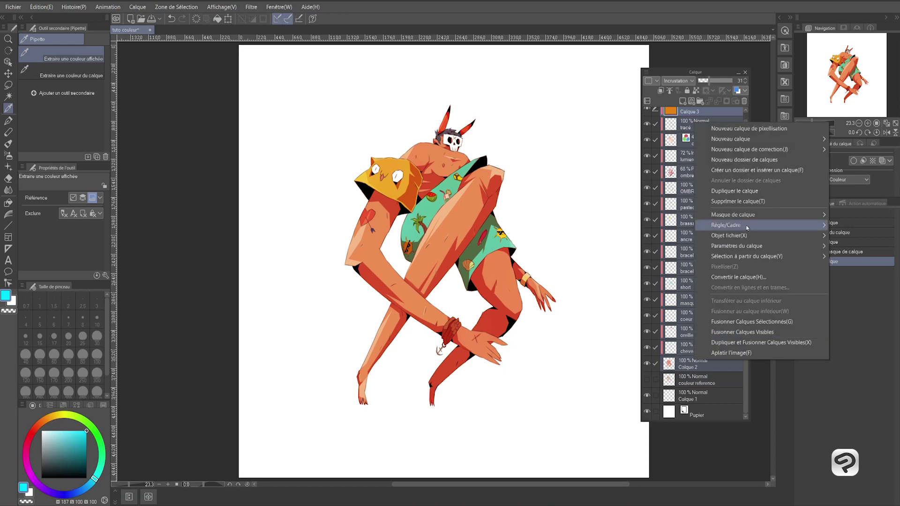
pyautogui.click(745, 176)
pyautogui.click(663, 114)
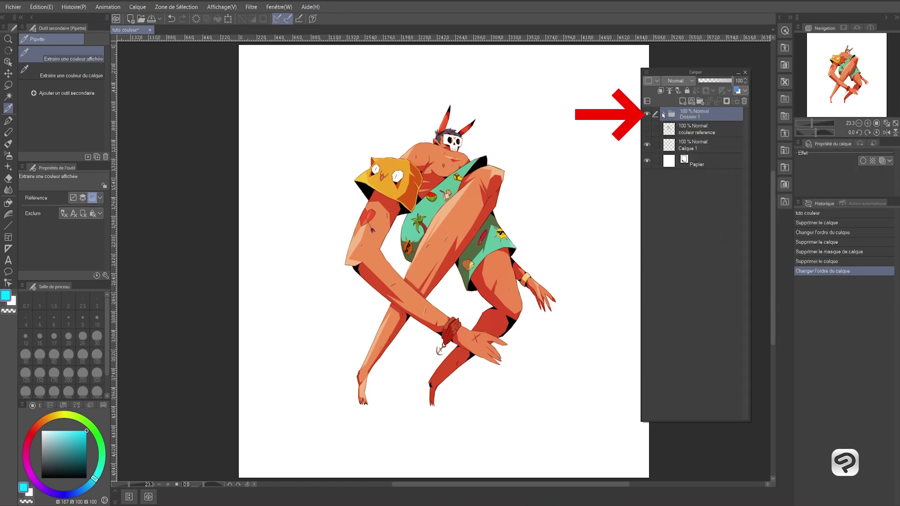
pyautogui.click(647, 114)
pyautogui.click(648, 115)
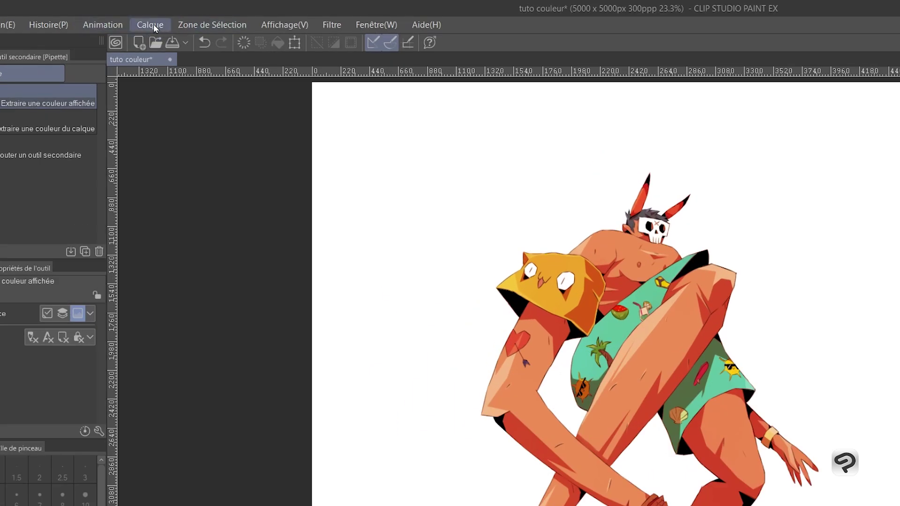
# Add a colour balance correction layer (Balance des couleurs) above the character folder and switch its adjustment range to highlights (Surbrillance)
pyautogui.click(138, 7)
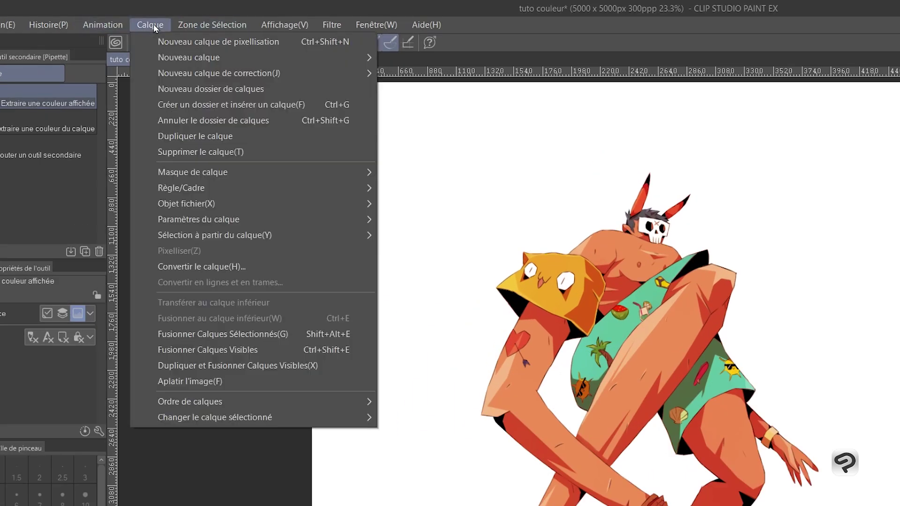
pyautogui.moveTo(246, 77)
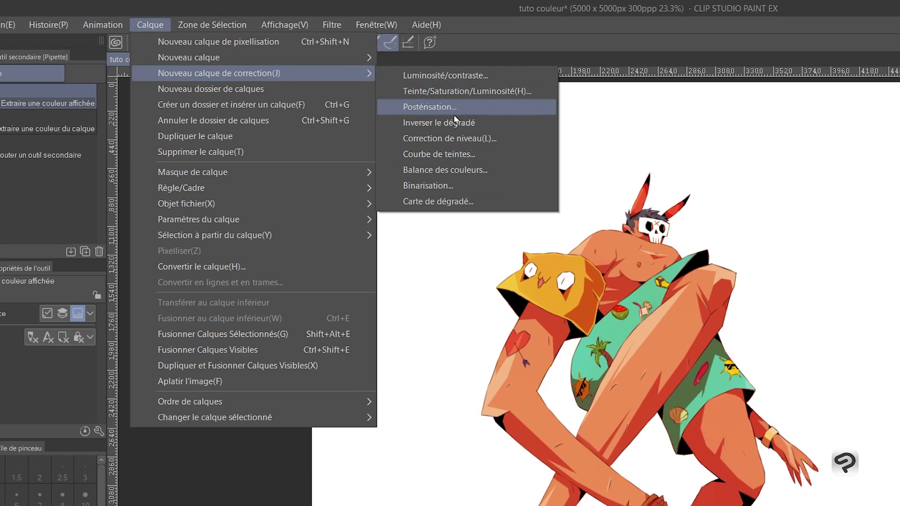
pyautogui.click(459, 170)
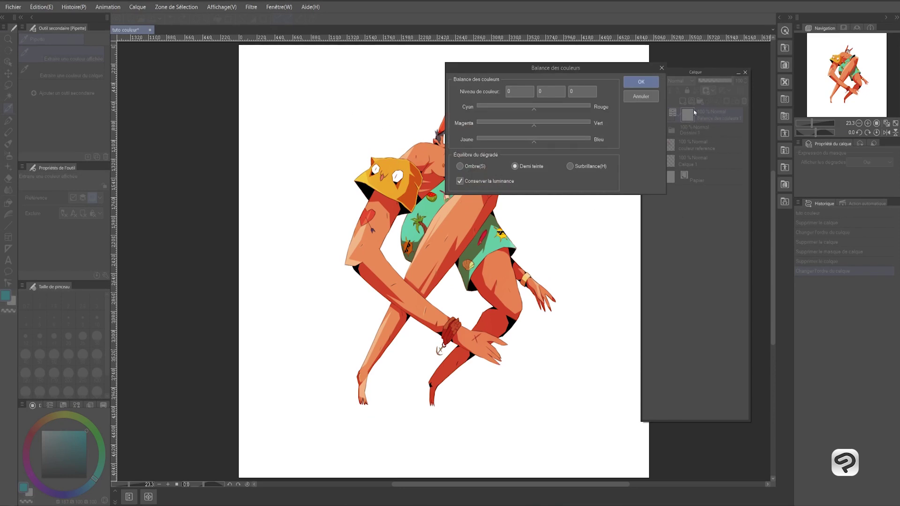
pyautogui.moveTo(597, 80); pyautogui.dragTo(710, 229)
pyautogui.click(683, 316)
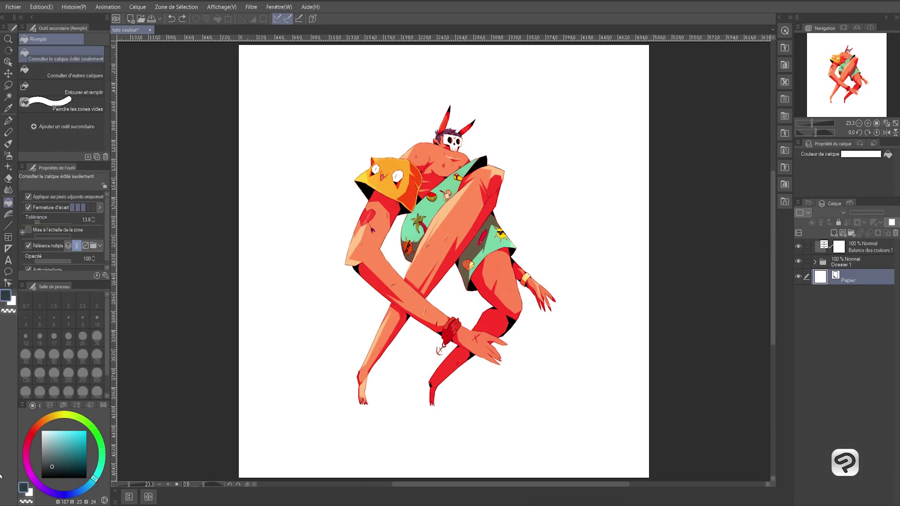
# Add a raster layer between the character folder and the Papier layer and fill it with bright cyan as the background
pyautogui.moveTo(60, 465); pyautogui.dragTo(102, 424)
pyautogui.click(835, 233)
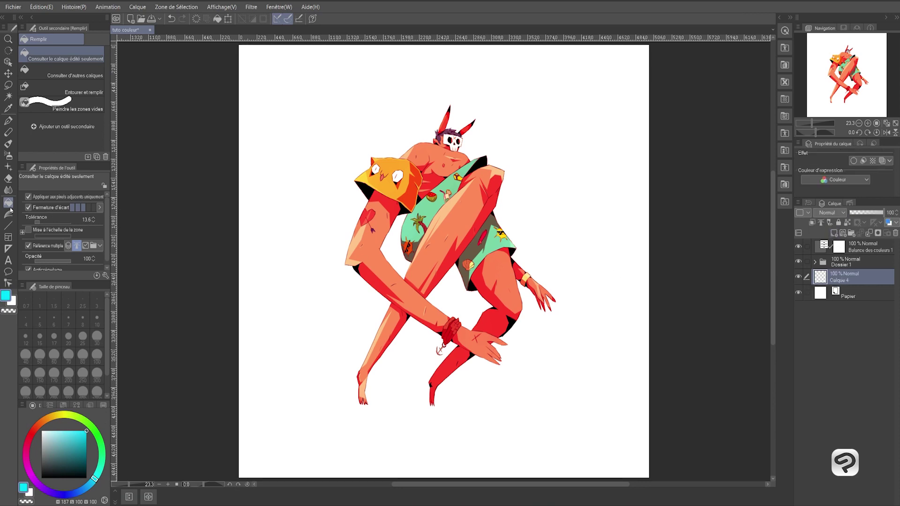
pyautogui.click(280, 199)
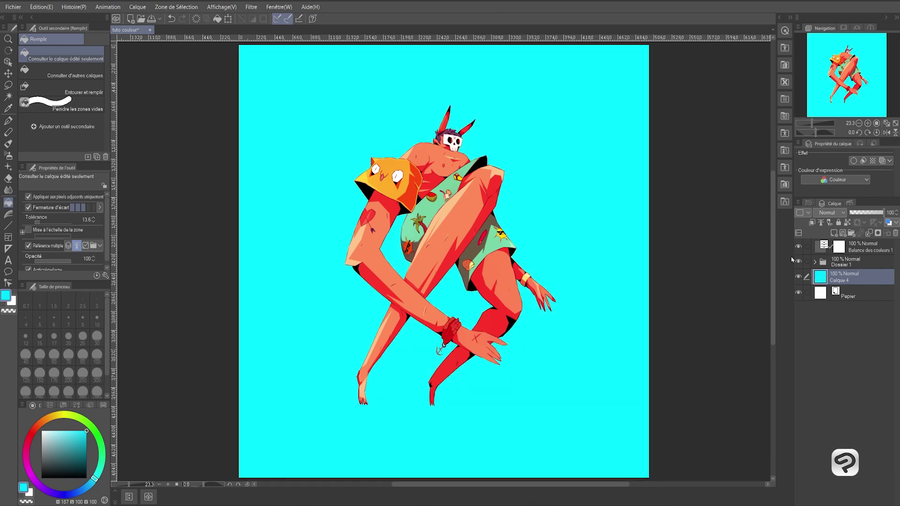